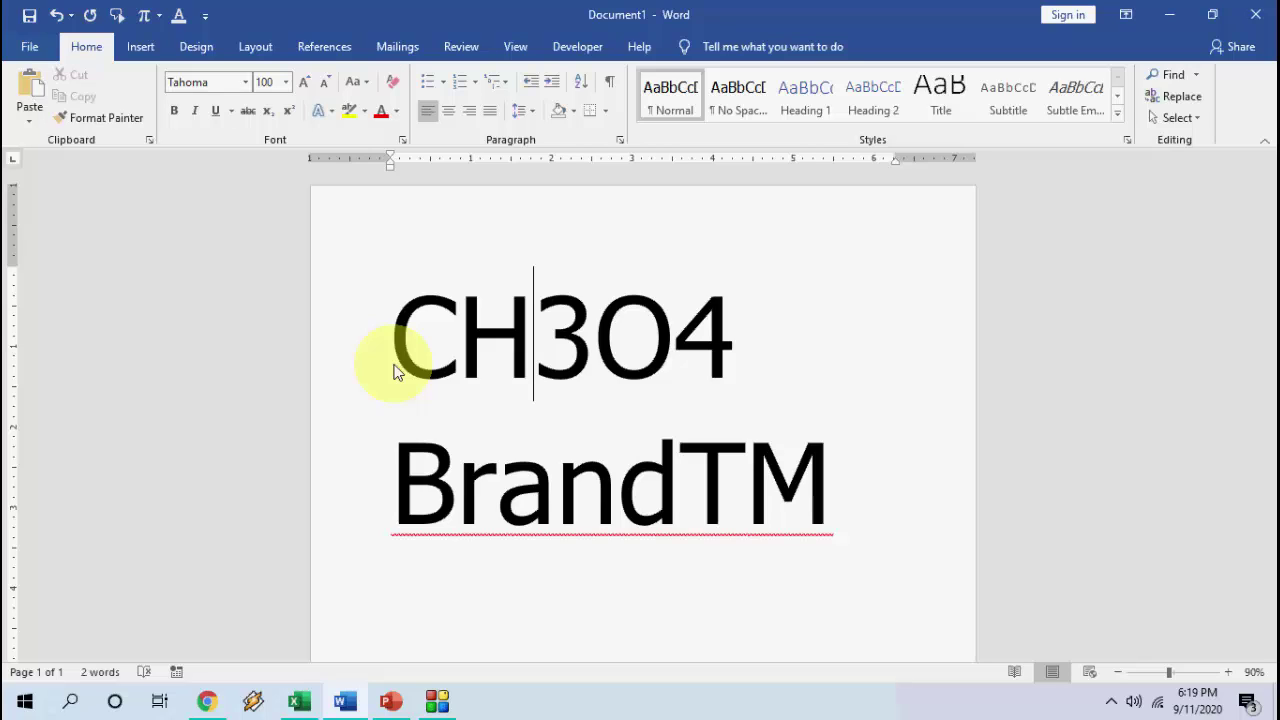
Select the digit 3 in CH3O4 in the Word document.
{"action": "key", "text": "shift+Right"}
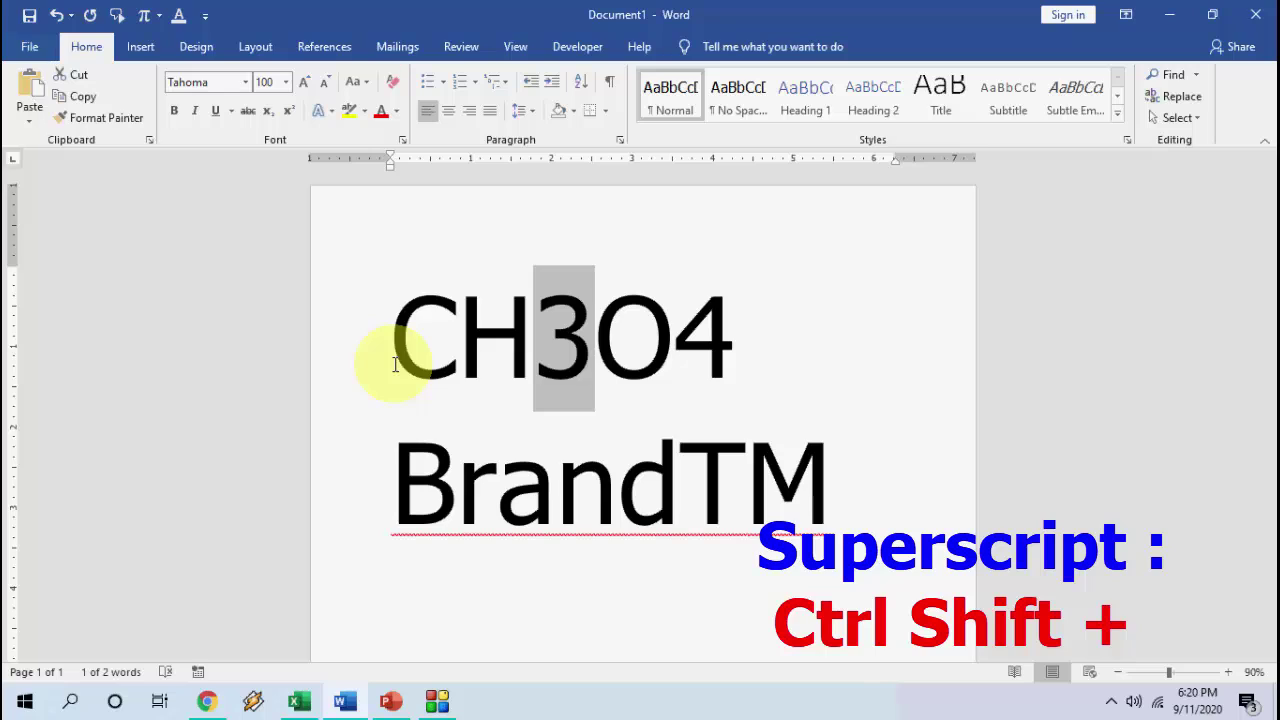
Toggle the 3 in CH3O4 between superscript and subscript, ending on subscript.
{"action": "key", "text": "ctrl+shift+plus"}
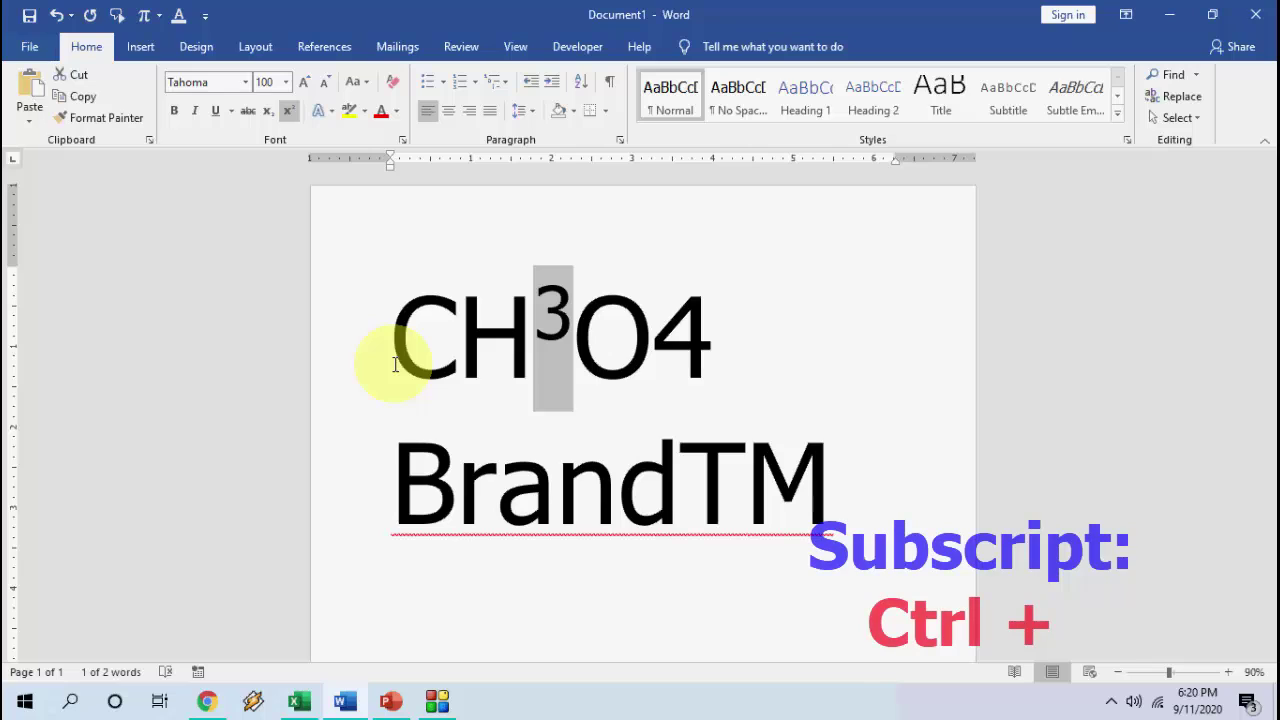
{"action": "key", "text": "ctrl+equal"}
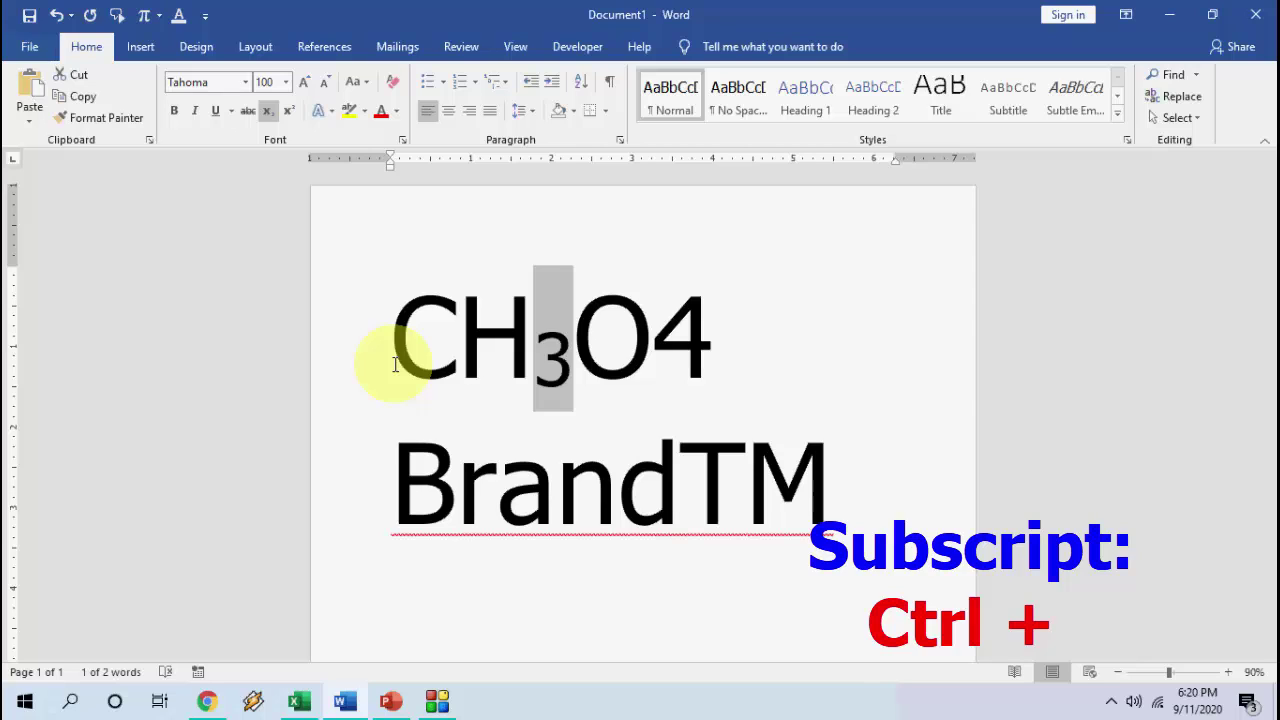
{"action": "key", "text": "ctrl+shift+equal"}
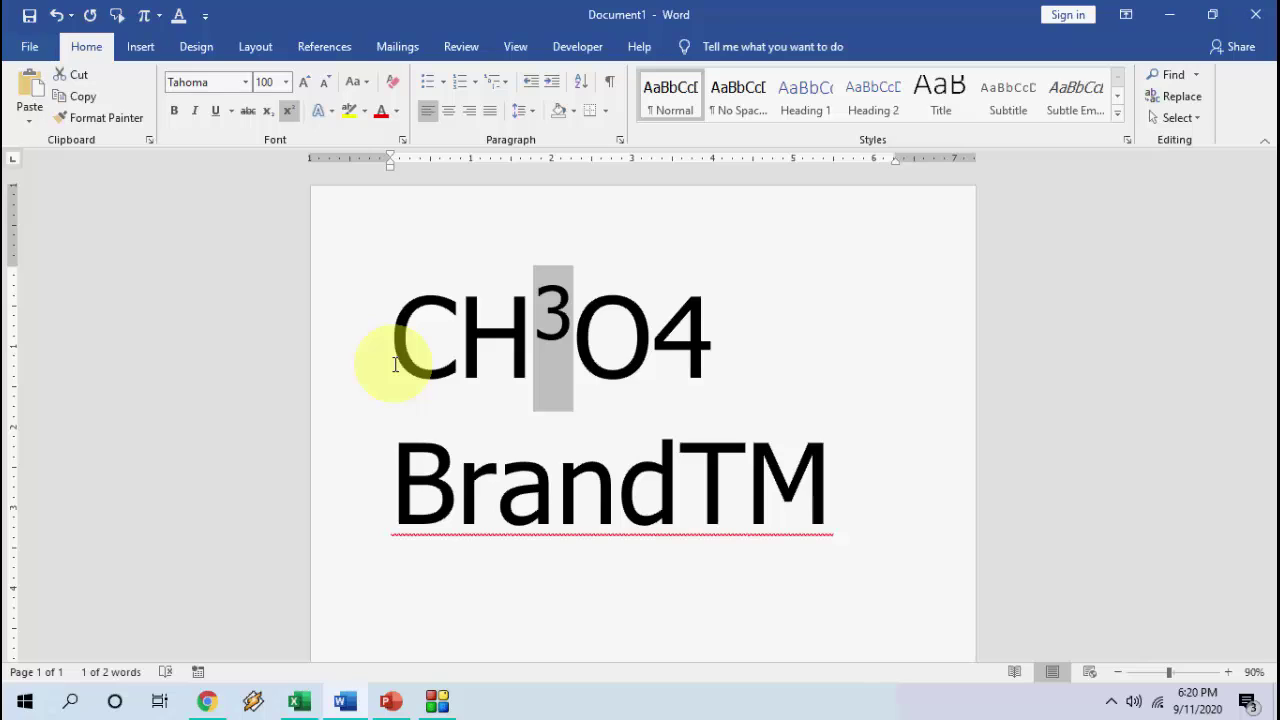
{"action": "key", "text": "ctrl+equal"}
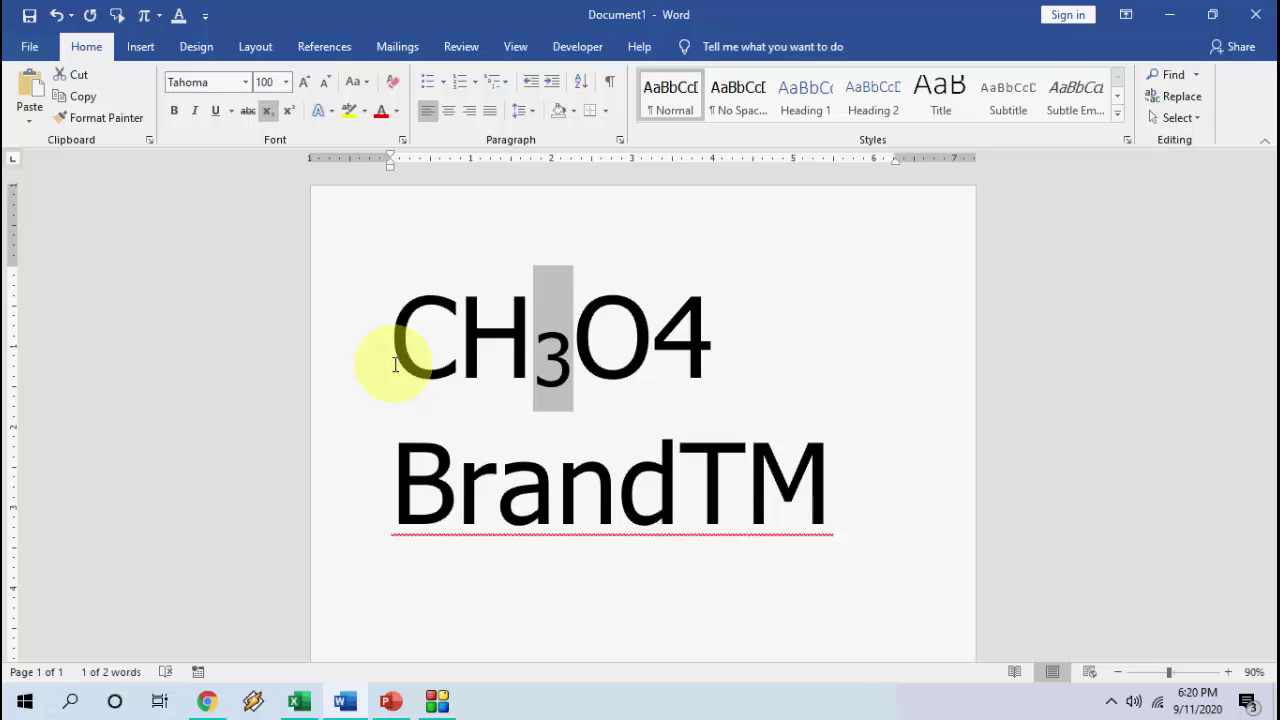
{"action": "key", "text": "ctrl+equal"}
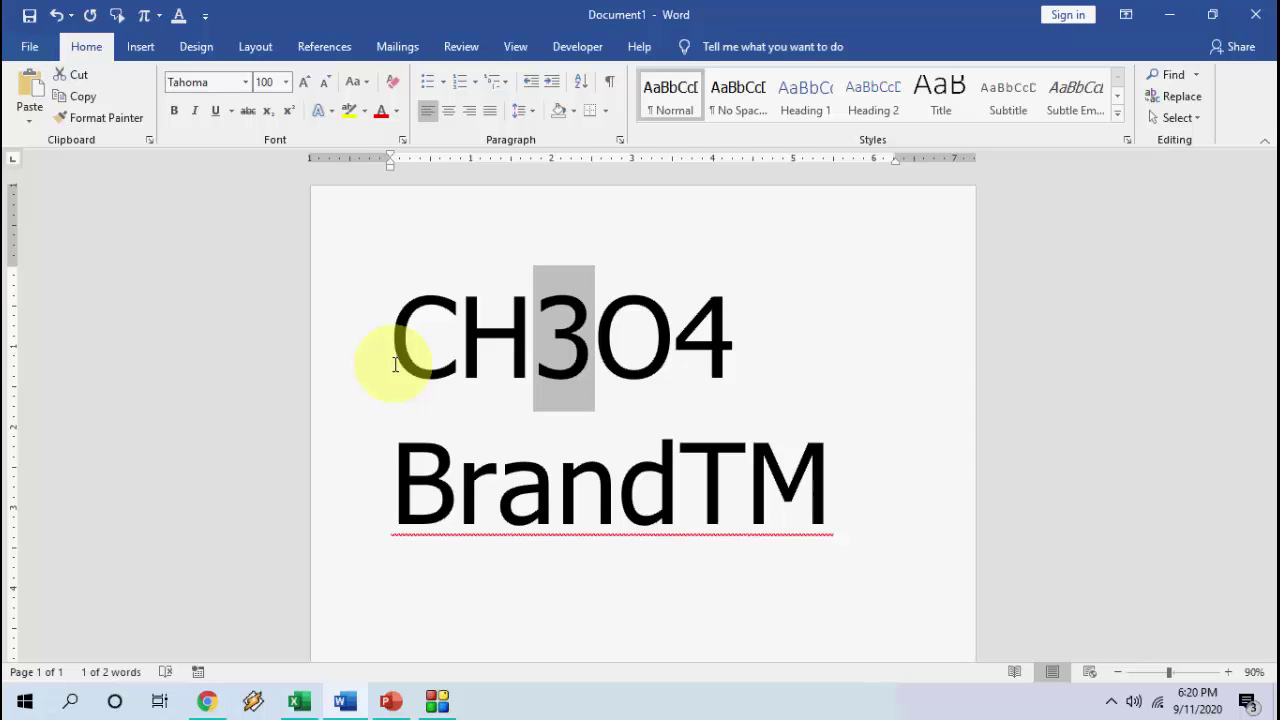
{"action": "key", "text": "ctrl+shift+equal"}
{"action": "key", "text": "ctrl+shift+equal"}
{"action": "key", "text": "ctrl+shift+equal"}
{"action": "key", "text": "ctrl+shift+equal"}
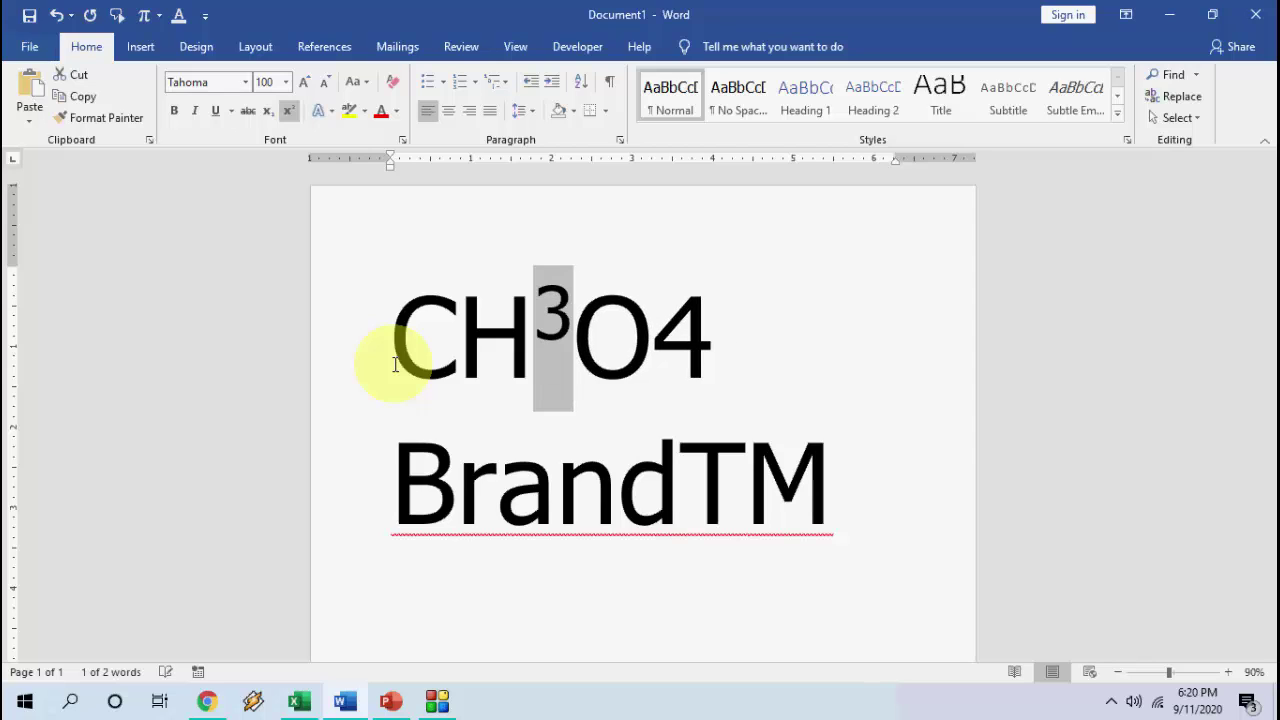
{"action": "key", "text": "ctrl+shift+equal"}
{"action": "key", "text": "ctrl+shift+equal"}
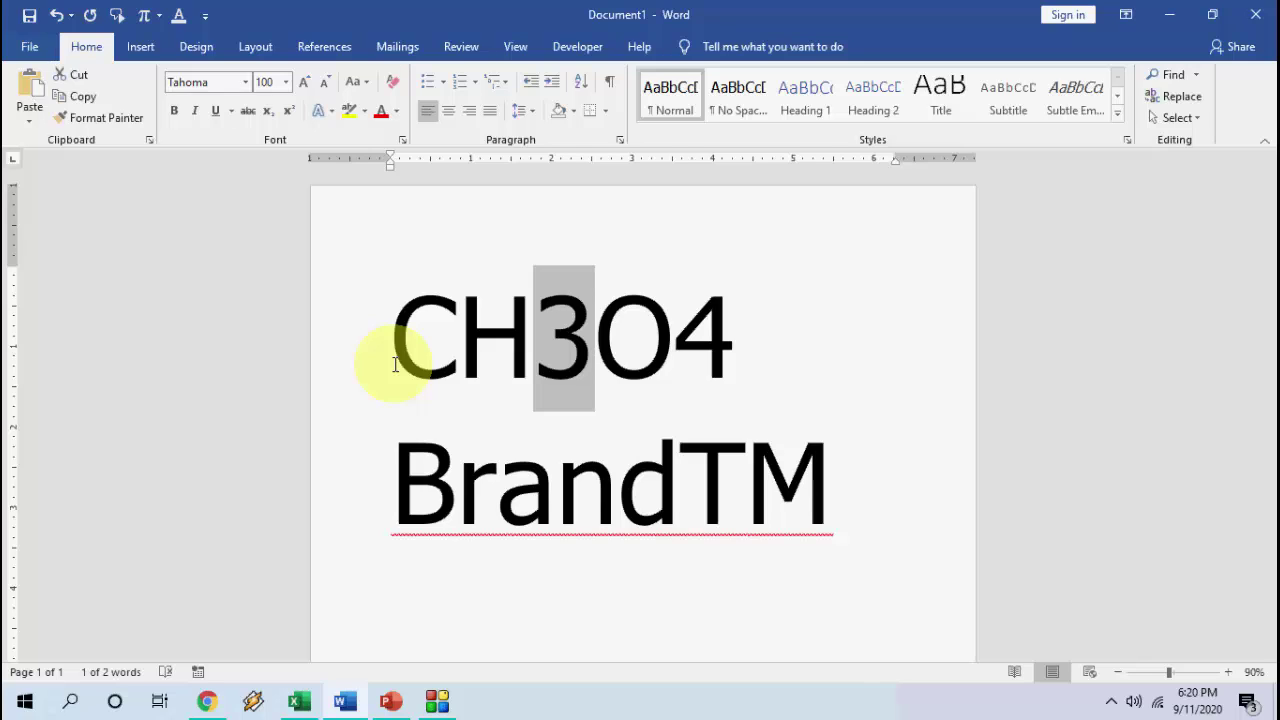
{"action": "key", "text": "ctrl+shift+equal"}
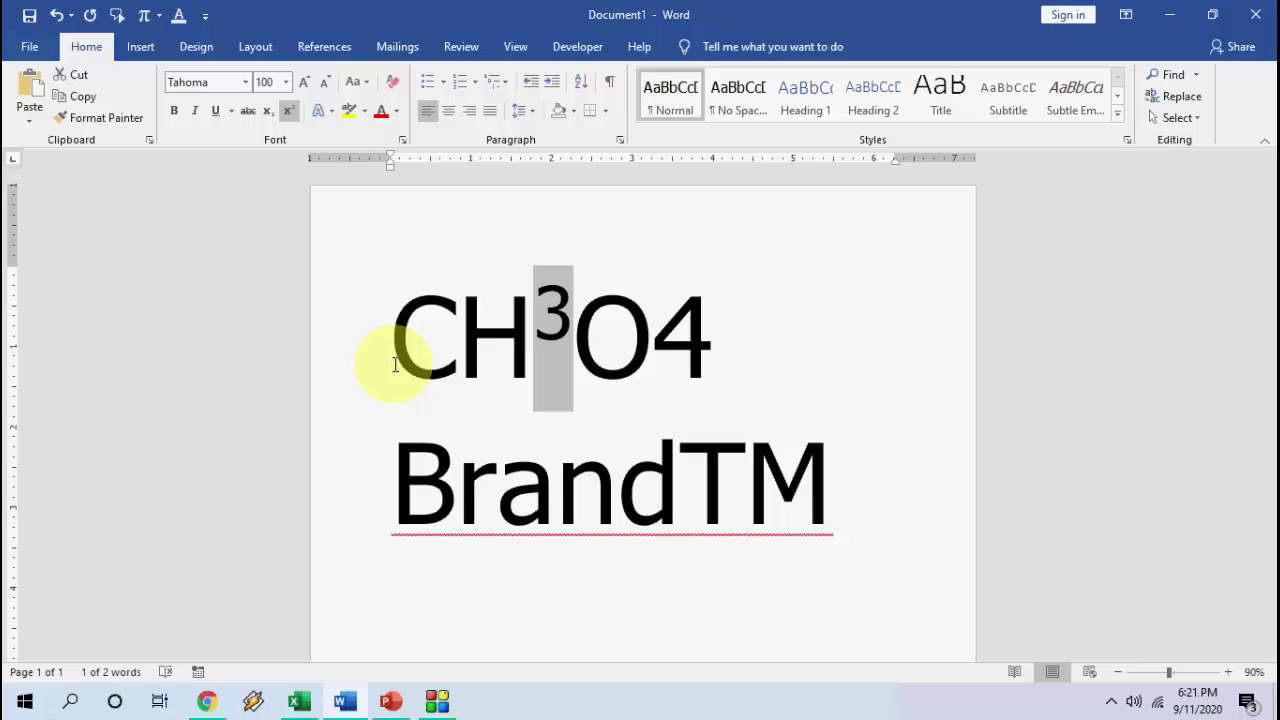
{"action": "key", "text": "ctrl+equal"}
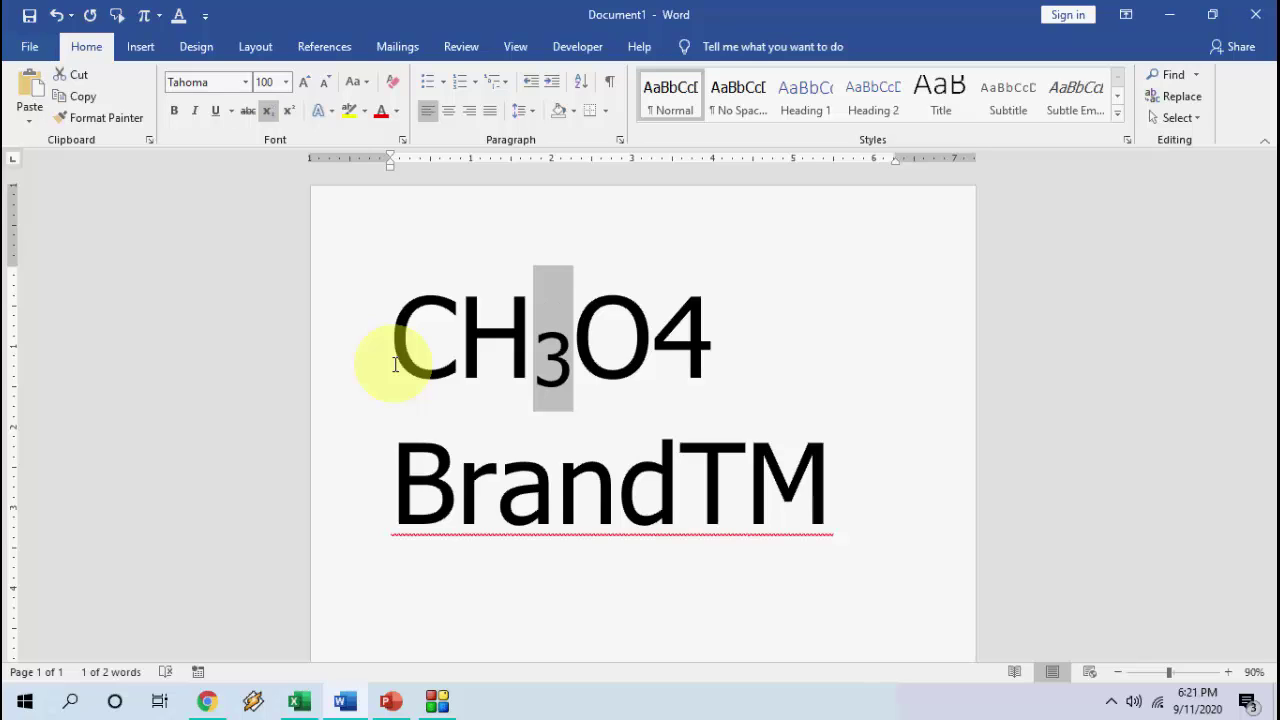
Make the final 4 in CH3O4 superscript.
{"action": "key", "text": "End"}
{"action": "key", "text": "shift+Left"}
{"action": "key", "text": "ctrl+shift+equal"}
Make the TM after Brand superscript and clear the selection.
{"action": "key", "text": "Down"}
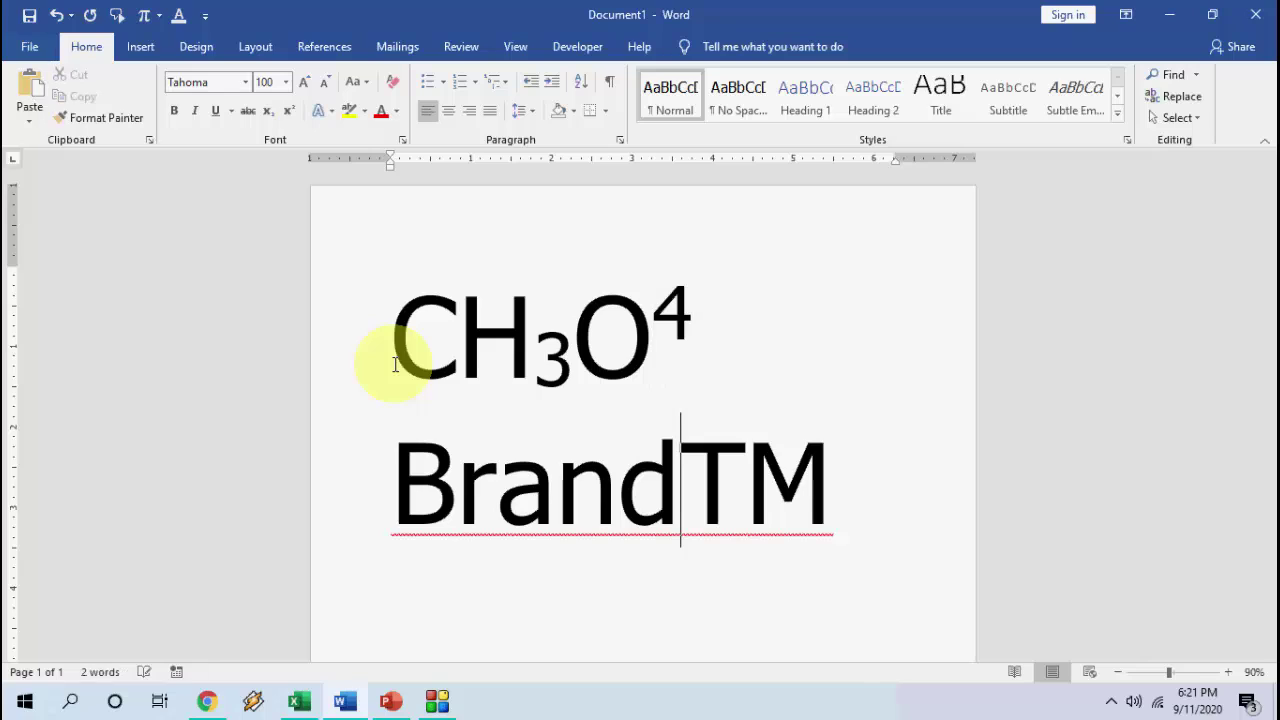
{"action": "key", "text": "shift+Right"}
{"action": "key", "text": "shift+Right"}
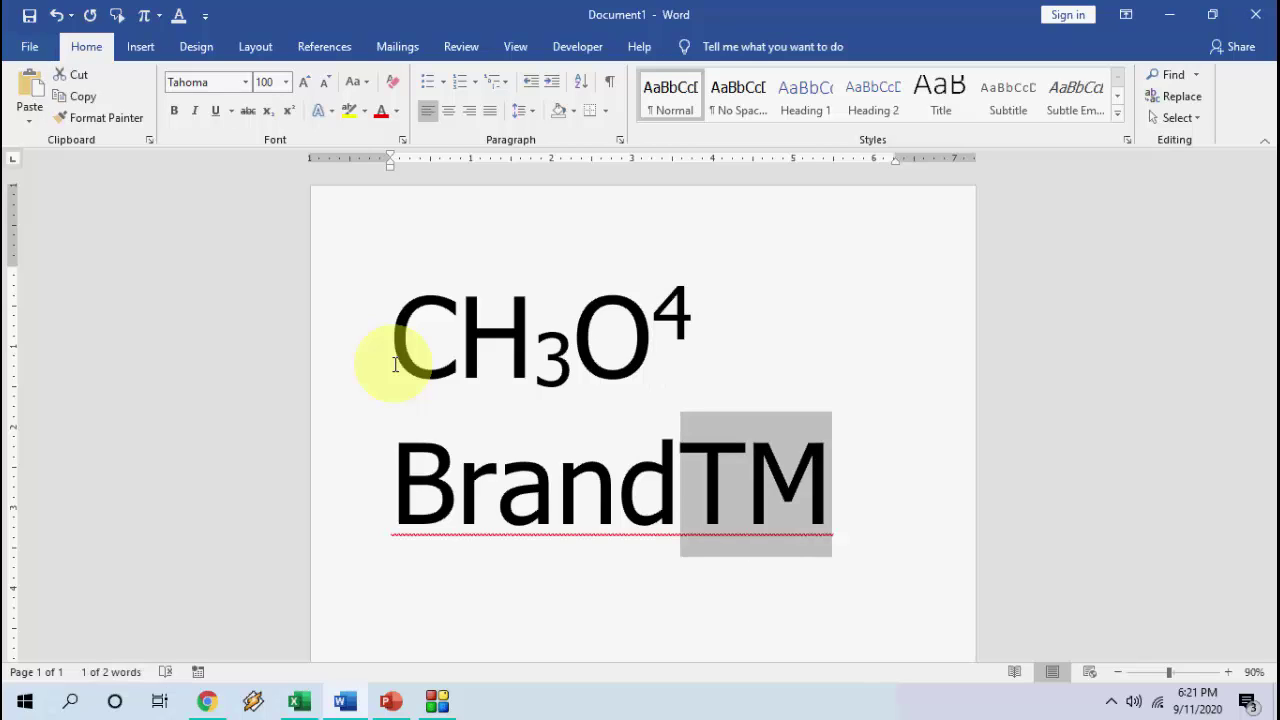
{"action": "key", "text": "ctrl+shift+equal"}
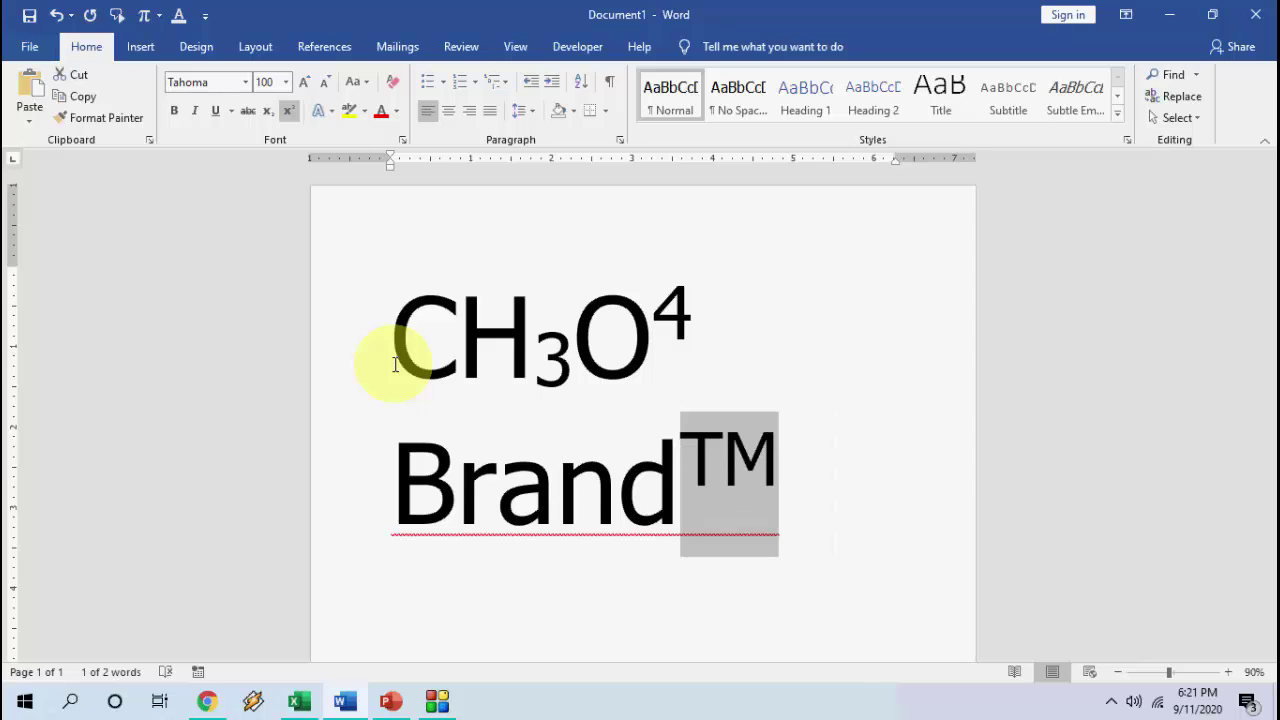
{"action": "left_click", "coordinate": [782, 363]}
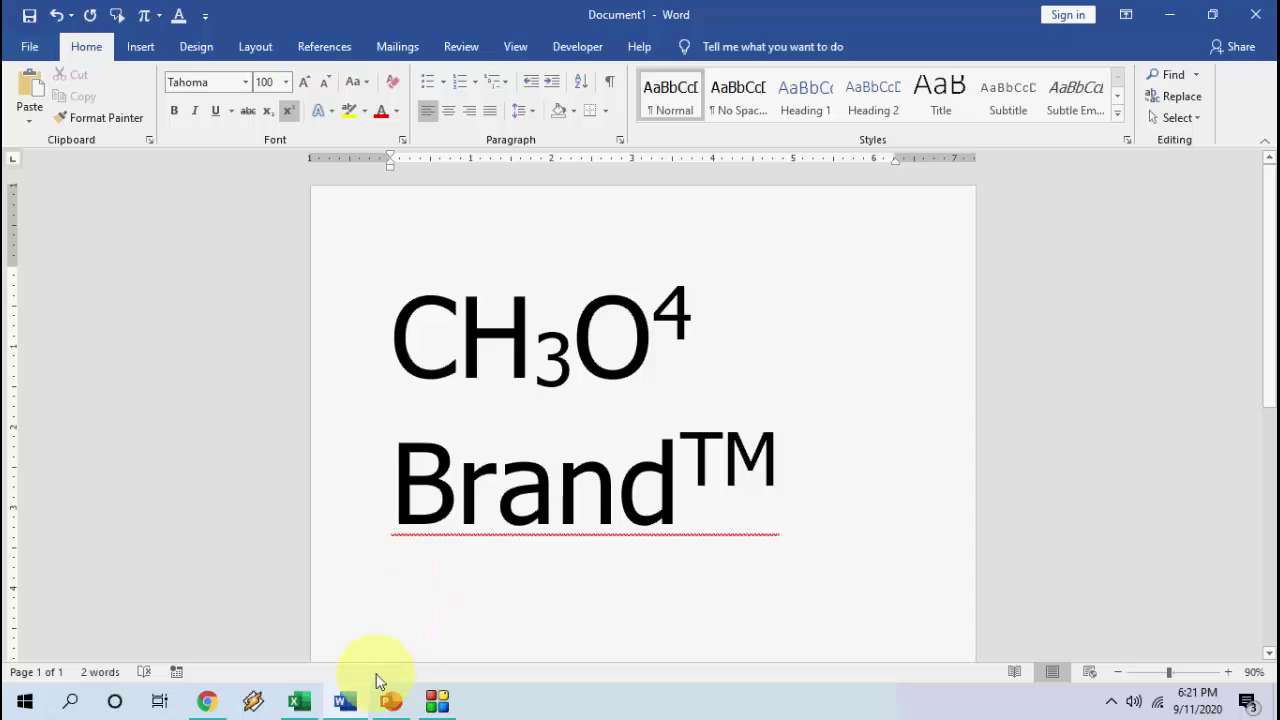
{"action": "left_click", "coordinate": [390, 701]}
On the slide, make the 2 in H2O3 superscript and the final 3 subscript.
{"action": "left_click", "coordinate": [535, 305]}
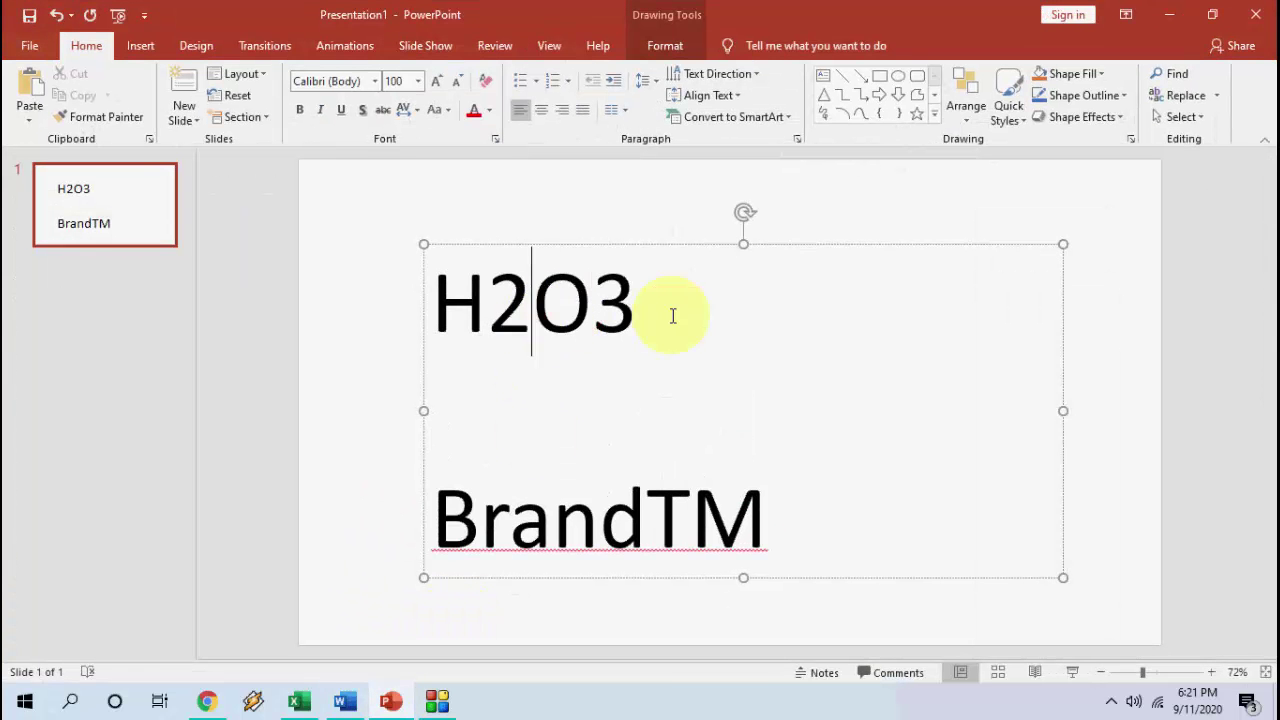
{"action": "key", "text": "shift+Left"}
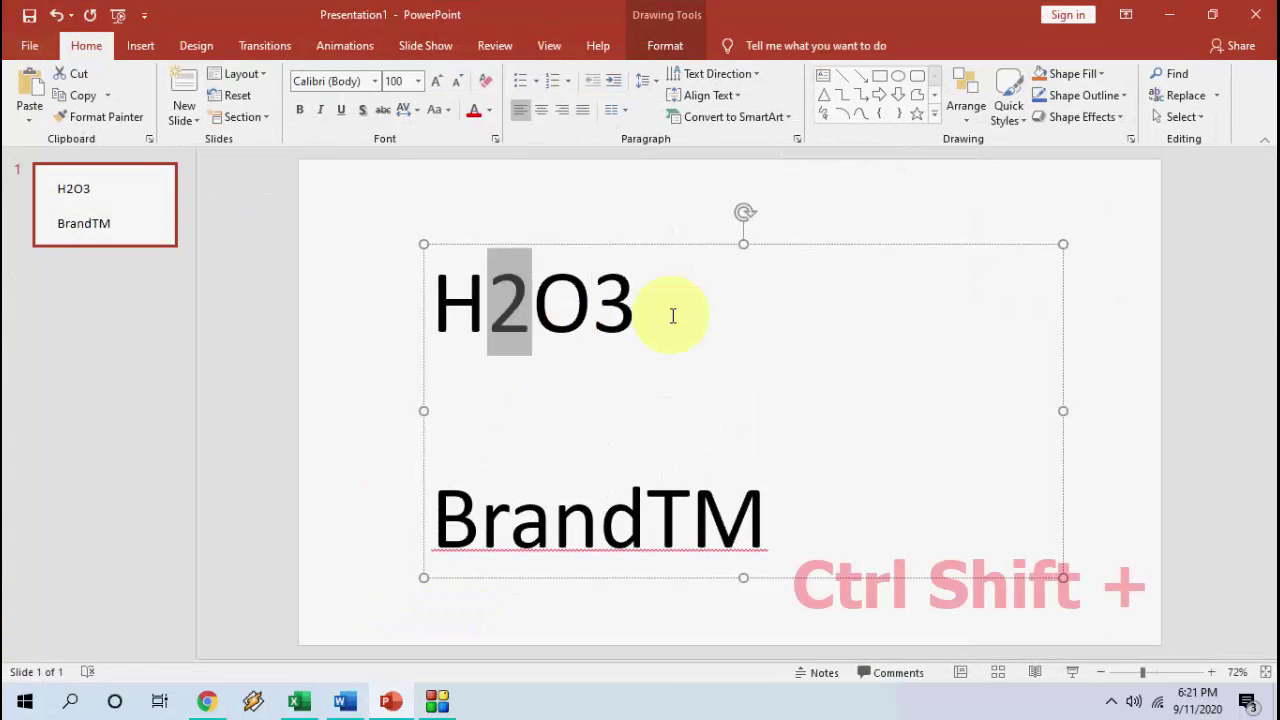
{"action": "key", "text": "ctrl+shift+plus"}
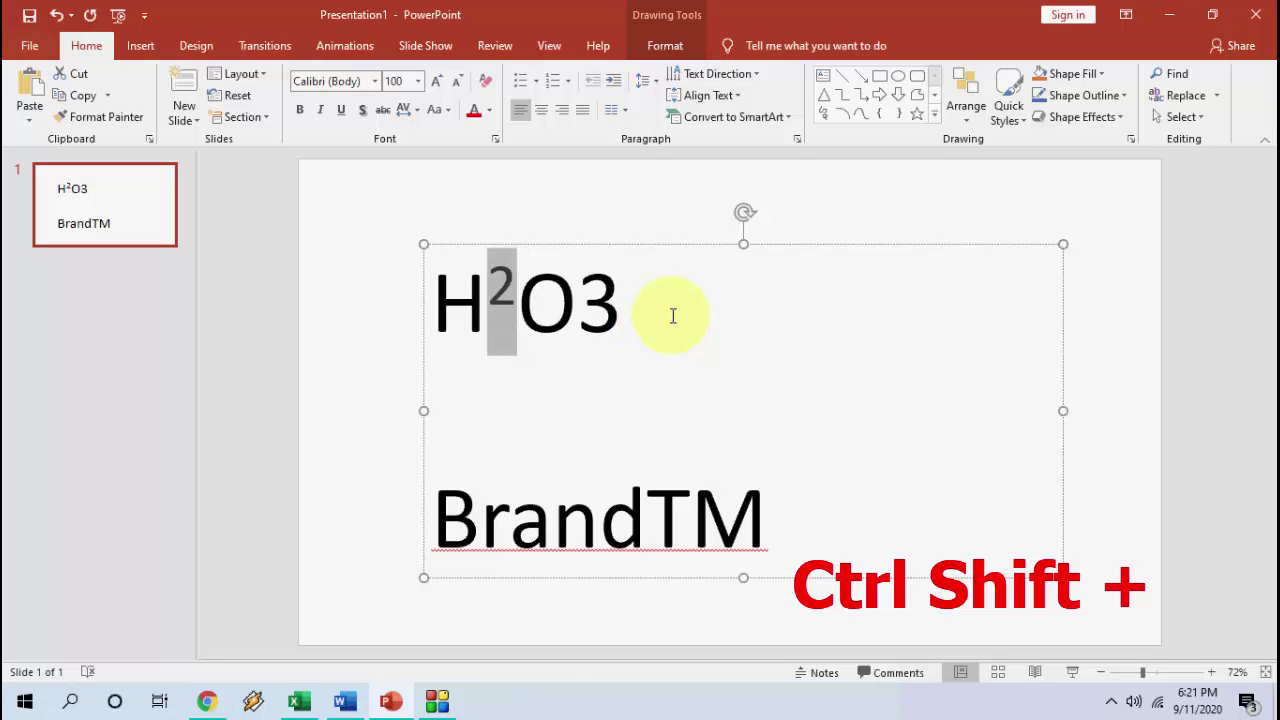
{"action": "key", "text": "End"}
{"action": "key", "text": "shift+Left"}
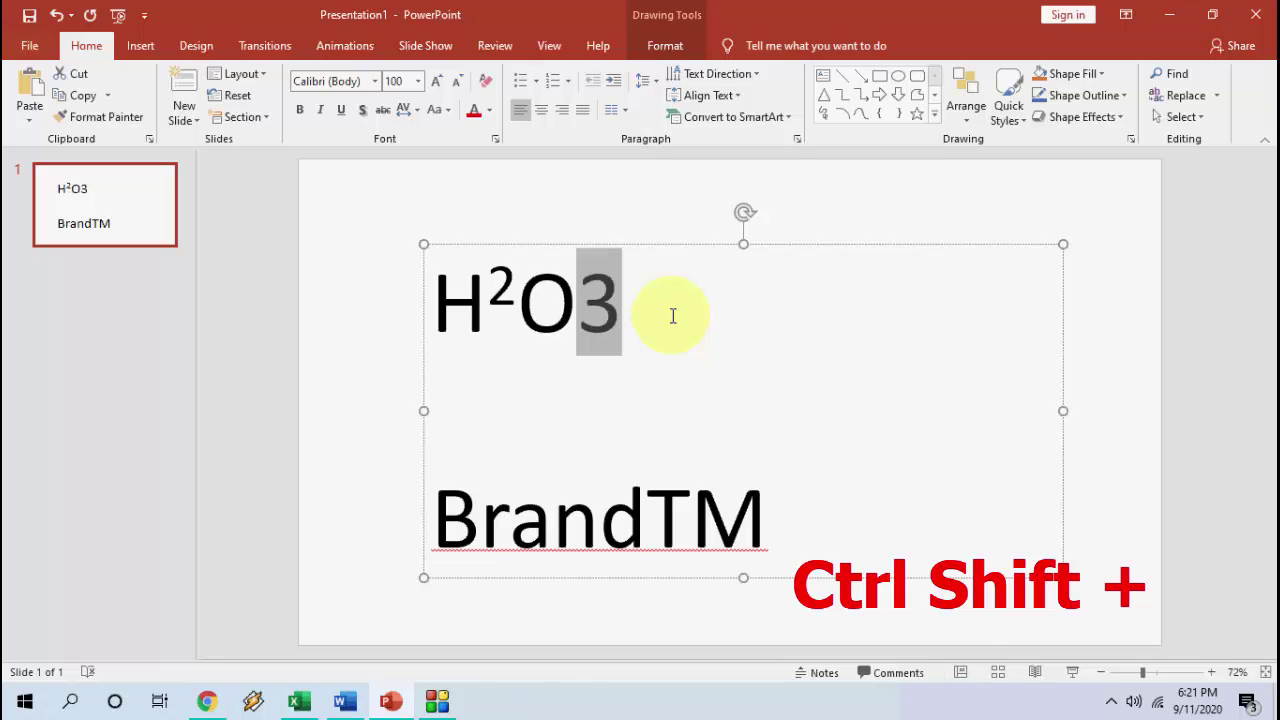
{"action": "key", "text": "ctrl+equal"}
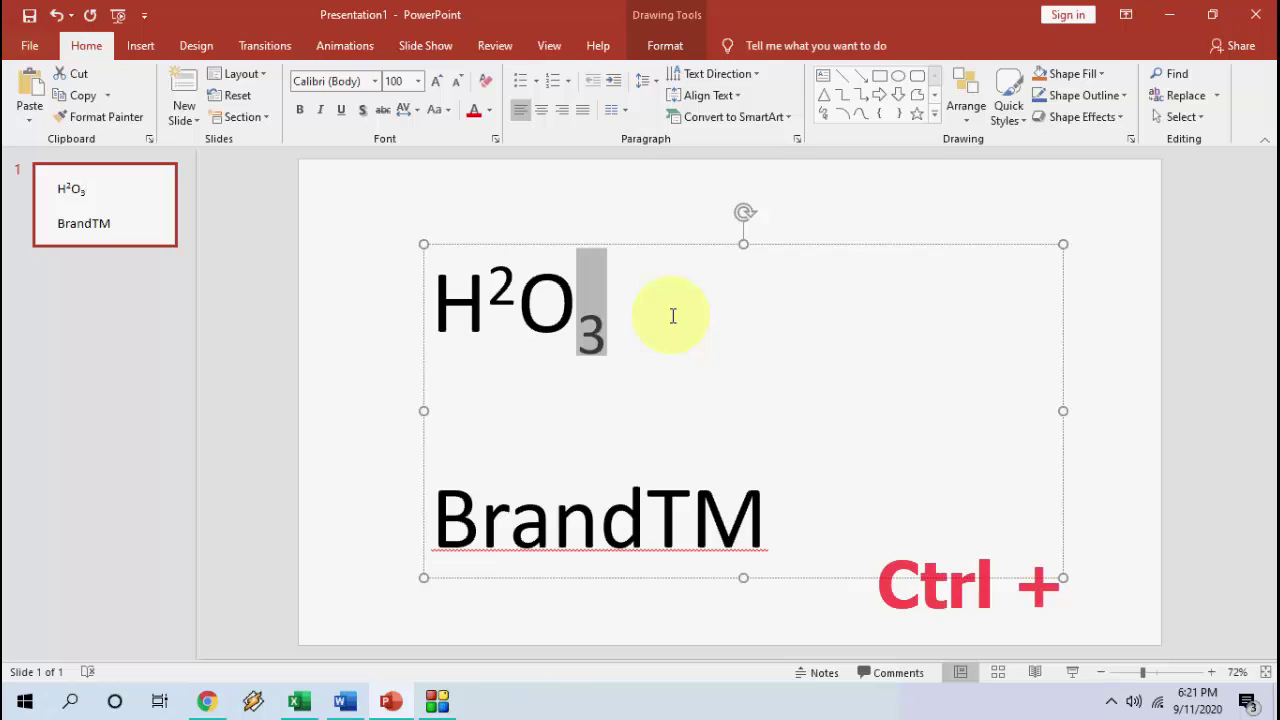
Make the TM after Brand superscript and deselect the text box.
{"action": "key", "text": "Down"}
{"action": "key", "text": "Down"}
{"action": "key", "text": "End"}
{"action": "key", "text": "shift+Left"}
{"action": "key", "text": "shift+Left"}
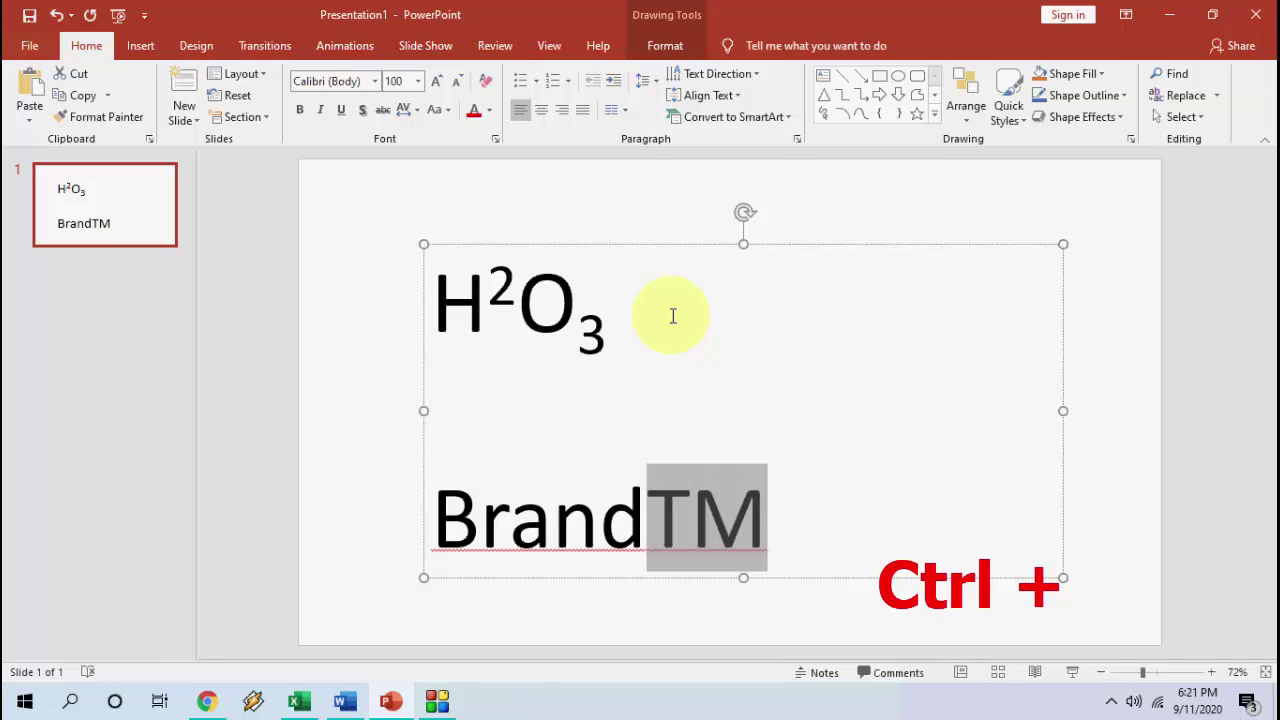
{"action": "key", "text": "ctrl+shift+equal"}
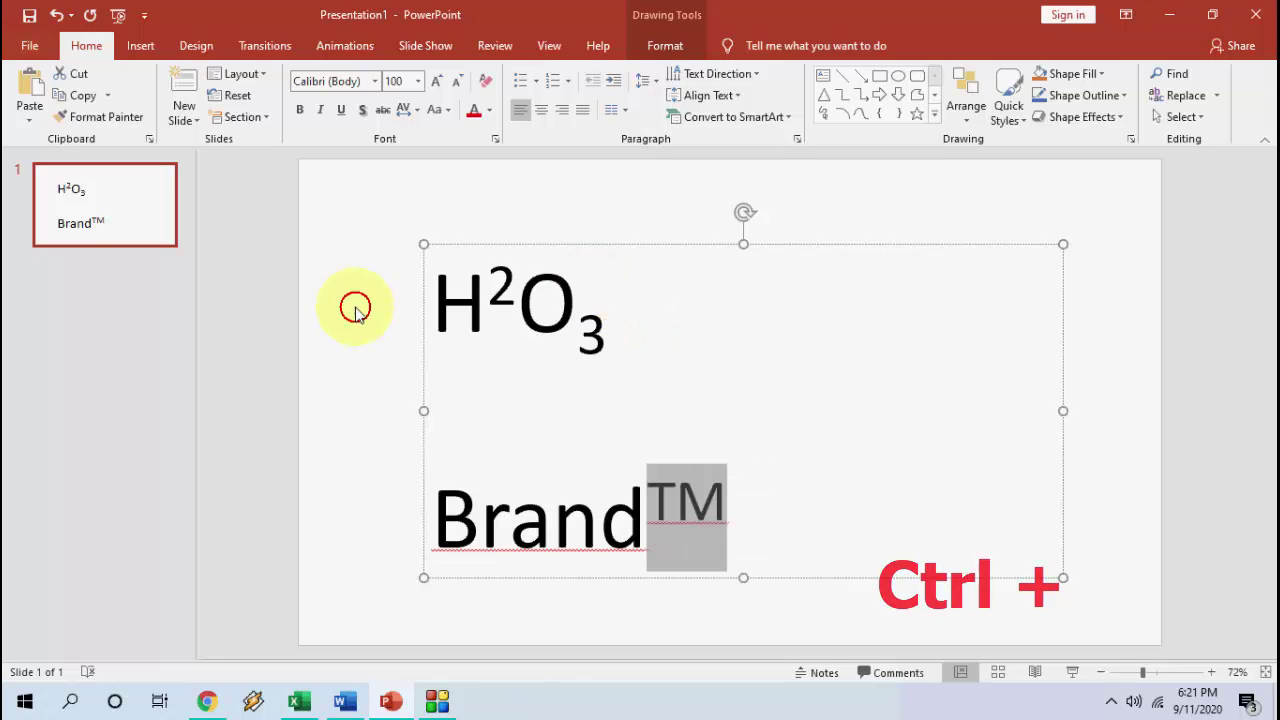
{"action": "left_click", "coordinate": [351, 303]}
In Excel, edit cell H8 and select the 3 in CH3O4.
{"action": "left_click", "coordinate": [300, 700]}
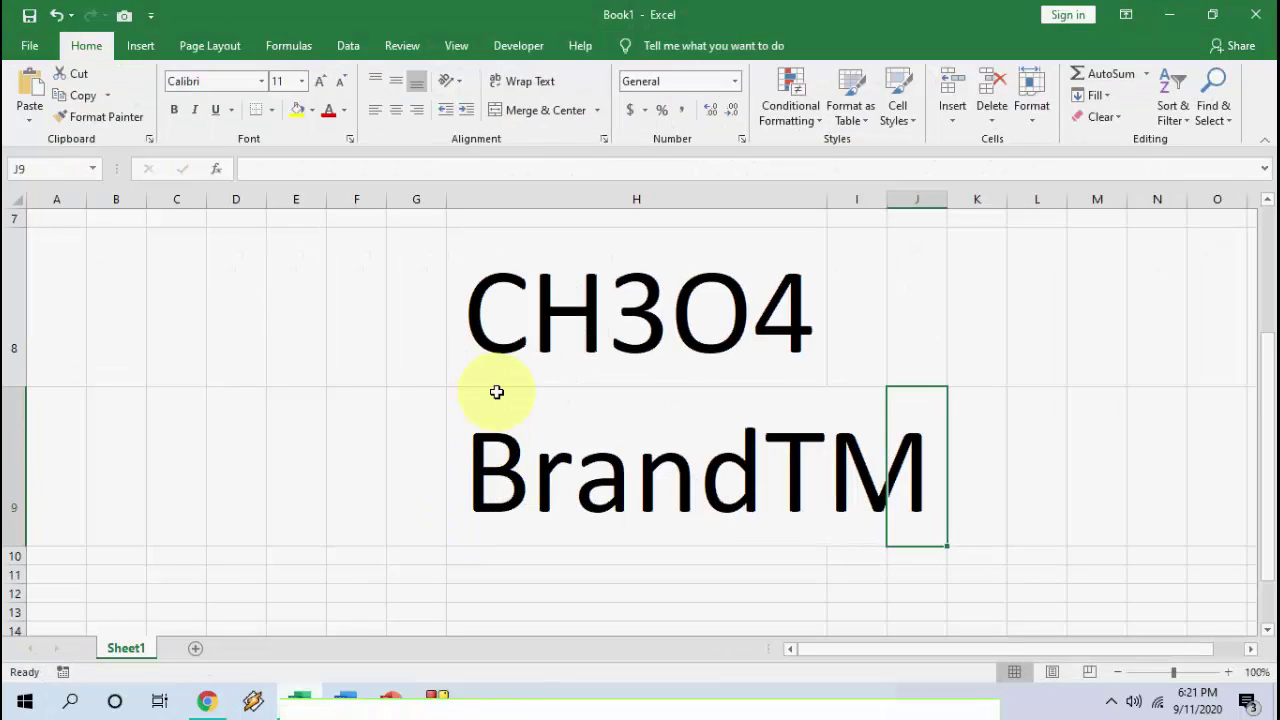
{"action": "left_click", "coordinate": [497, 388]}
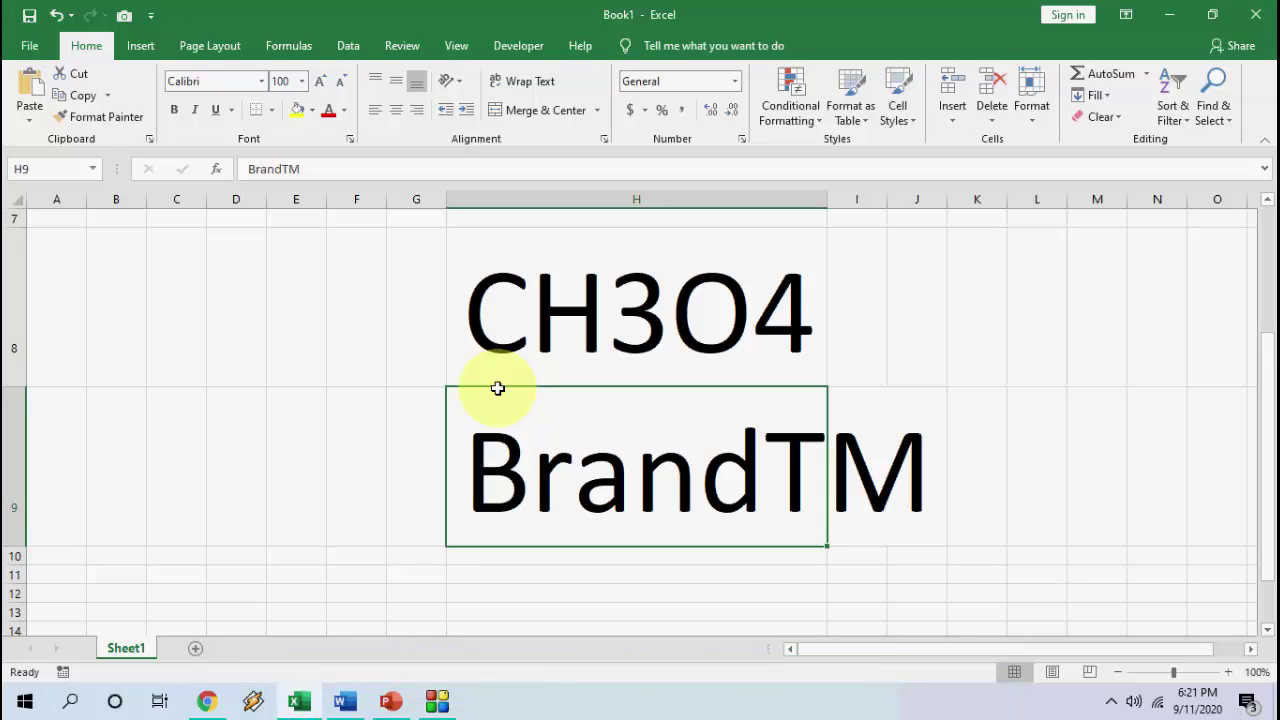
{"action": "key", "text": "Up"}
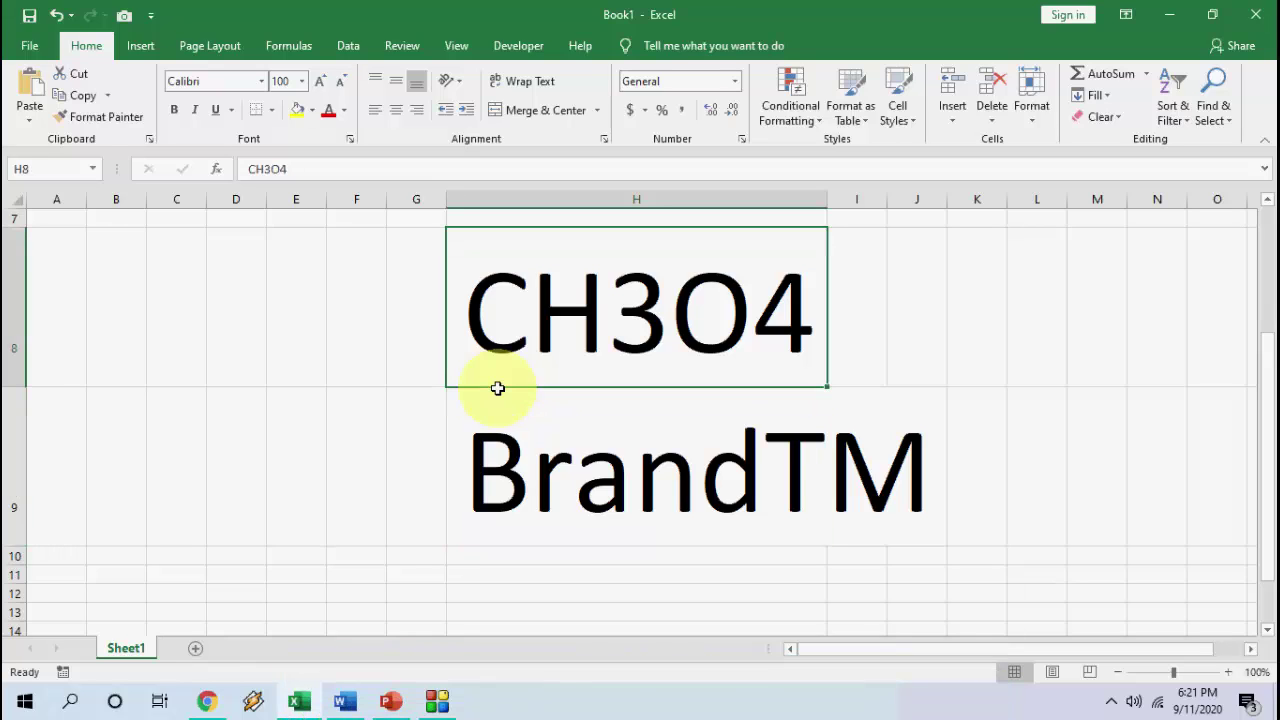
{"action": "key", "text": "F2"}
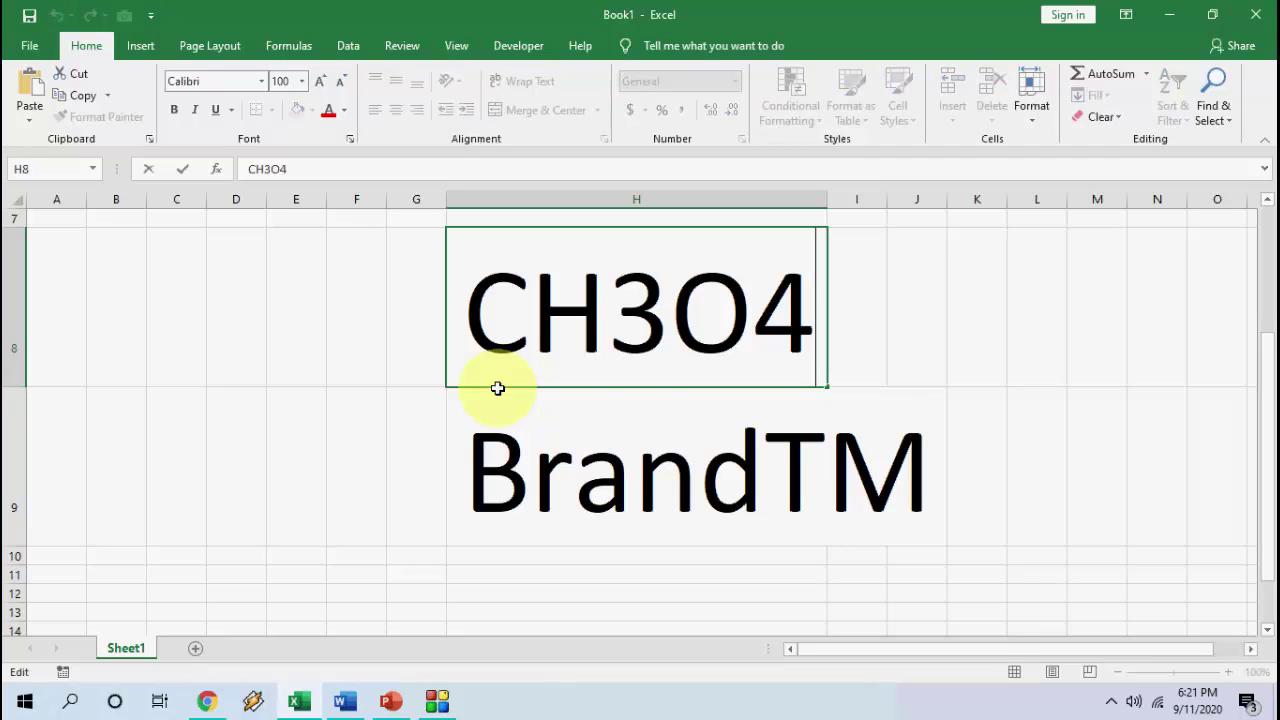
{"action": "key", "text": "Left"}
{"action": "key", "text": "Left"}
{"action": "key", "text": "shift+Left"}
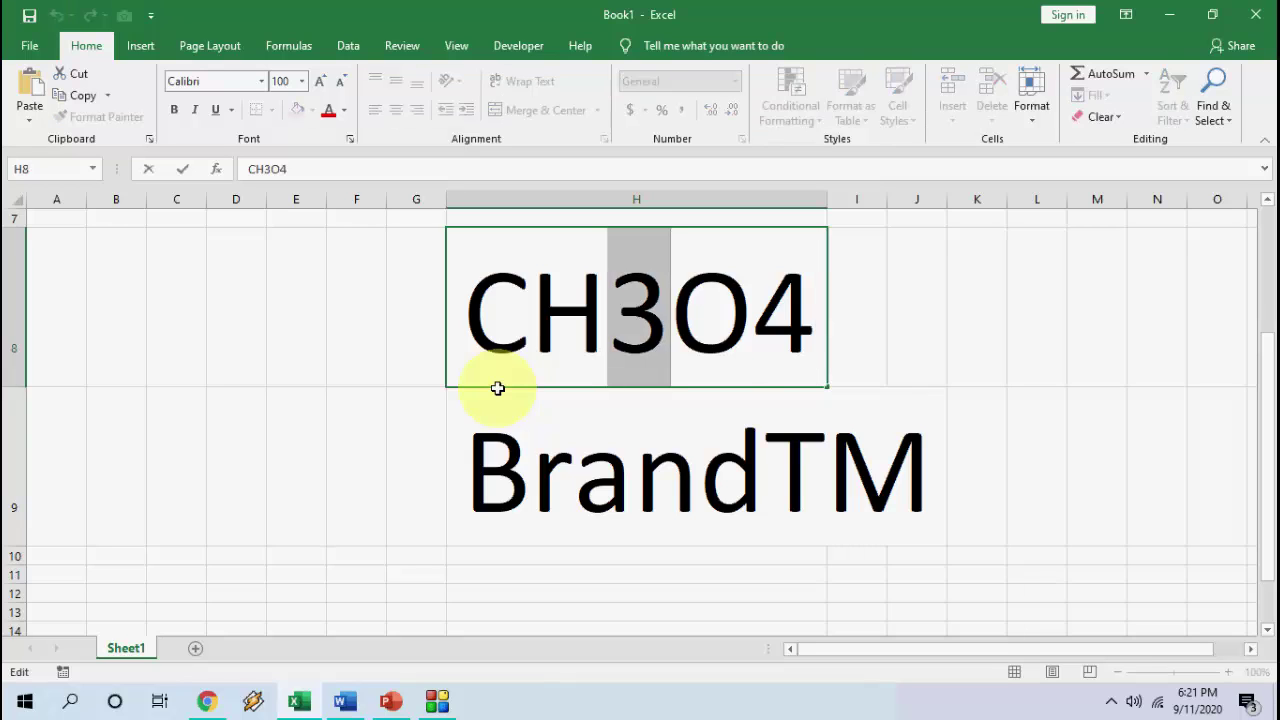
{"action": "key", "text": "Return"}
{"action": "key", "text": "Up"}
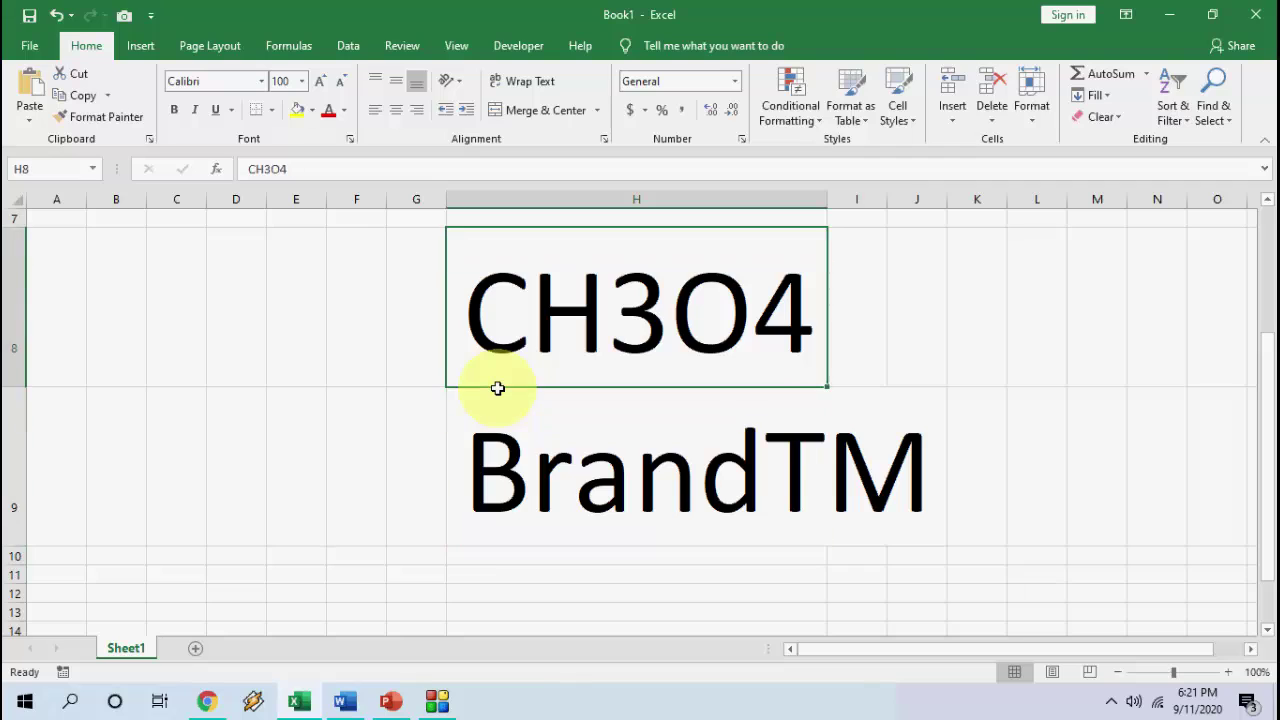
{"action": "key", "text": "F2"}
{"action": "key", "text": "Left"}
{"action": "key", "text": "Left"}
{"action": "key", "text": "Left"}
{"action": "key", "text": "shift+Right"}
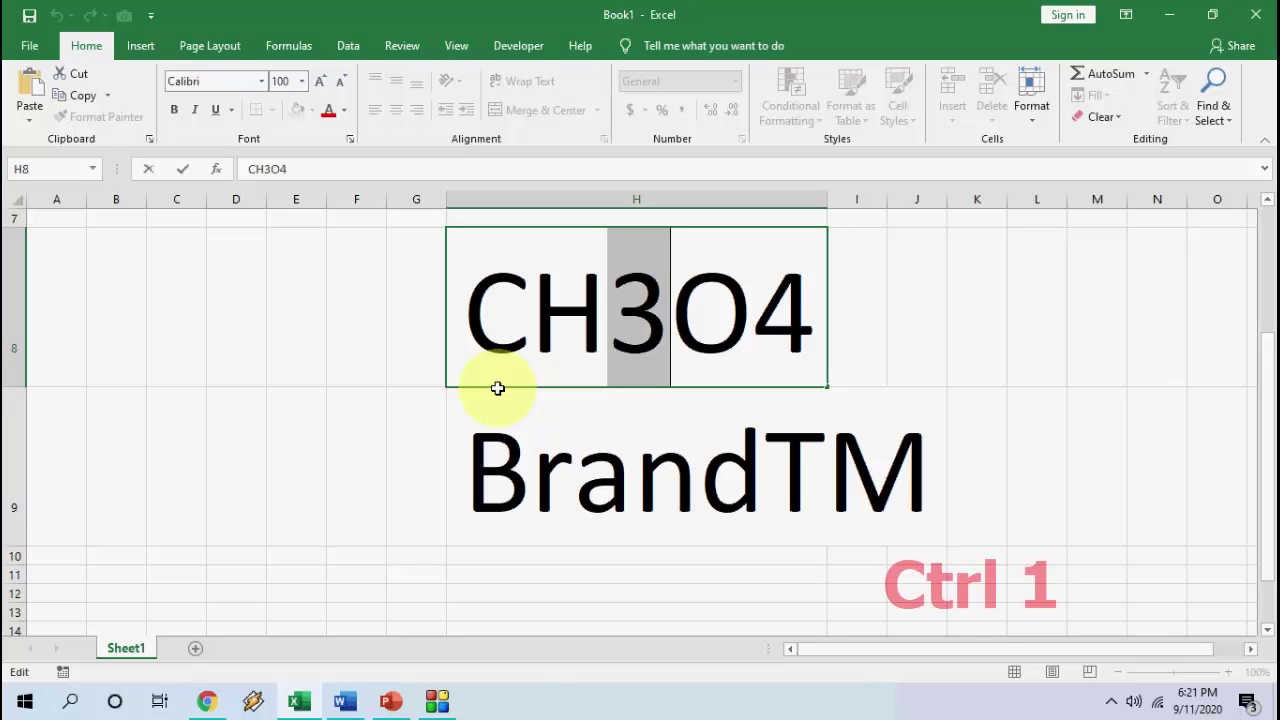
Apply Superscript to the selected 3 through Format Cells and finish the edit.
{"action": "key", "text": "ctrl+1"}
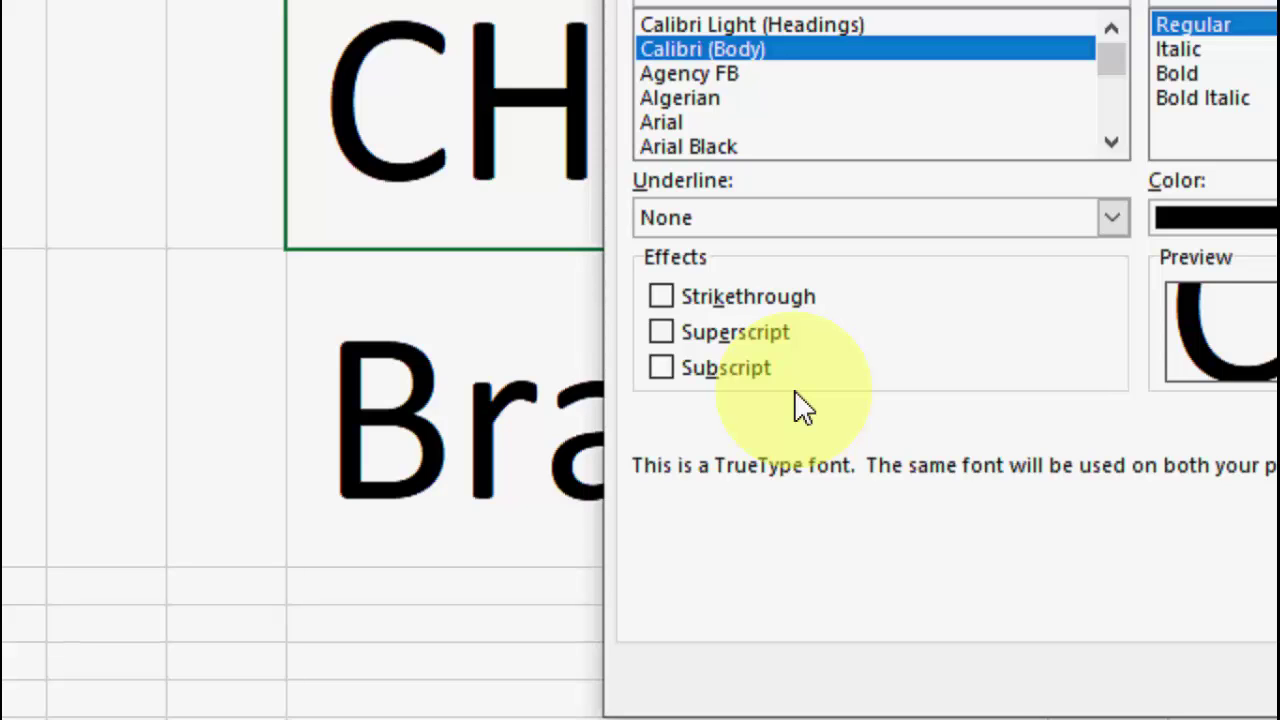
{"action": "key", "text": "alt+e"}
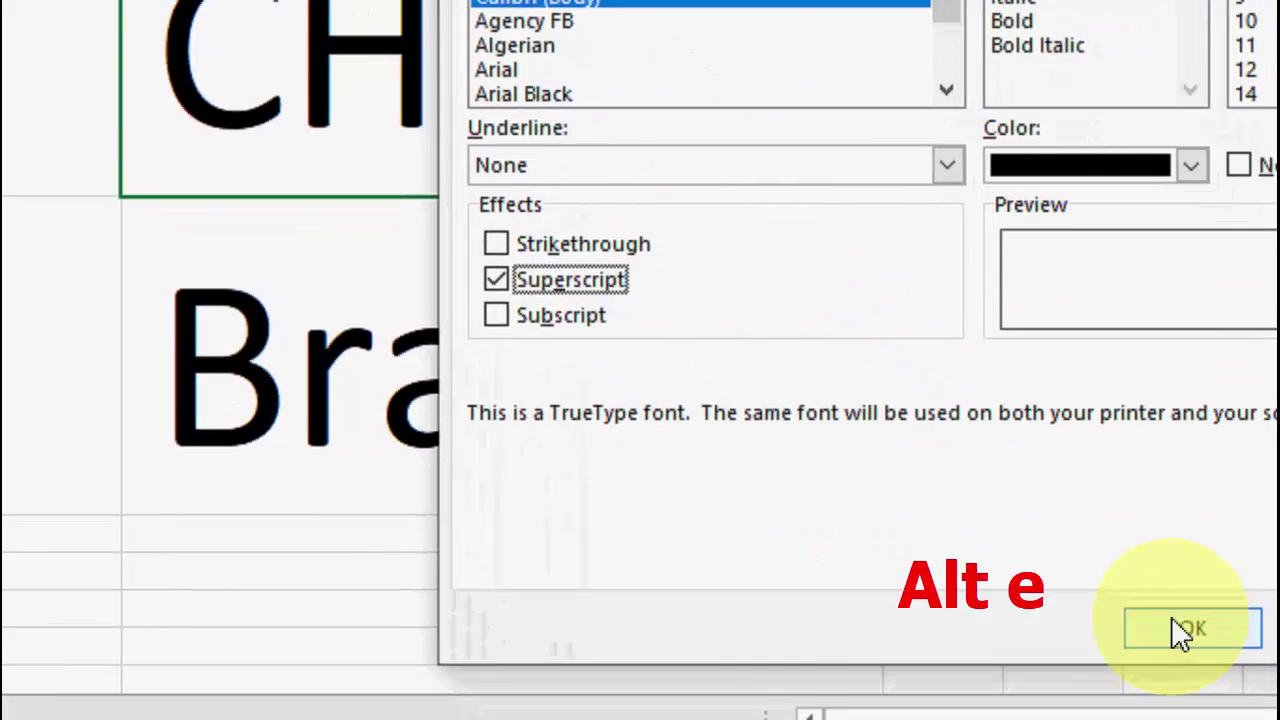
{"action": "left_click", "coordinate": [1183, 629]}
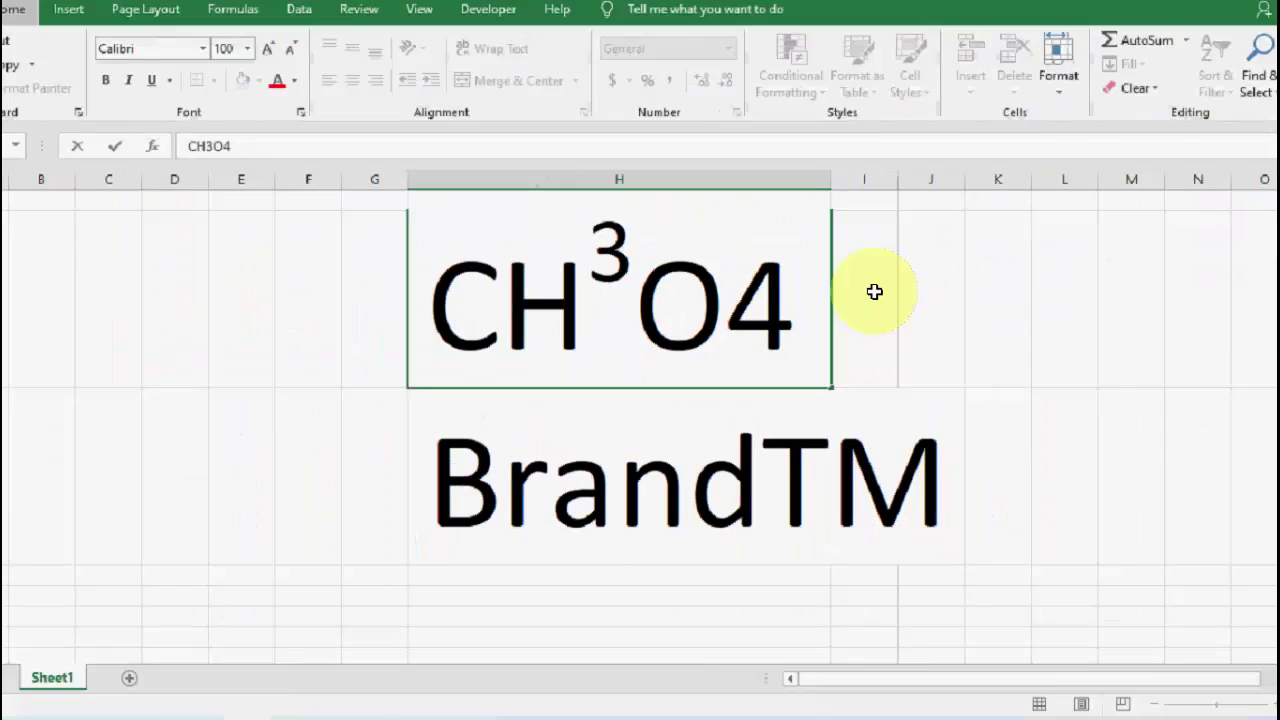
{"action": "left_click", "coordinate": [888, 205]}
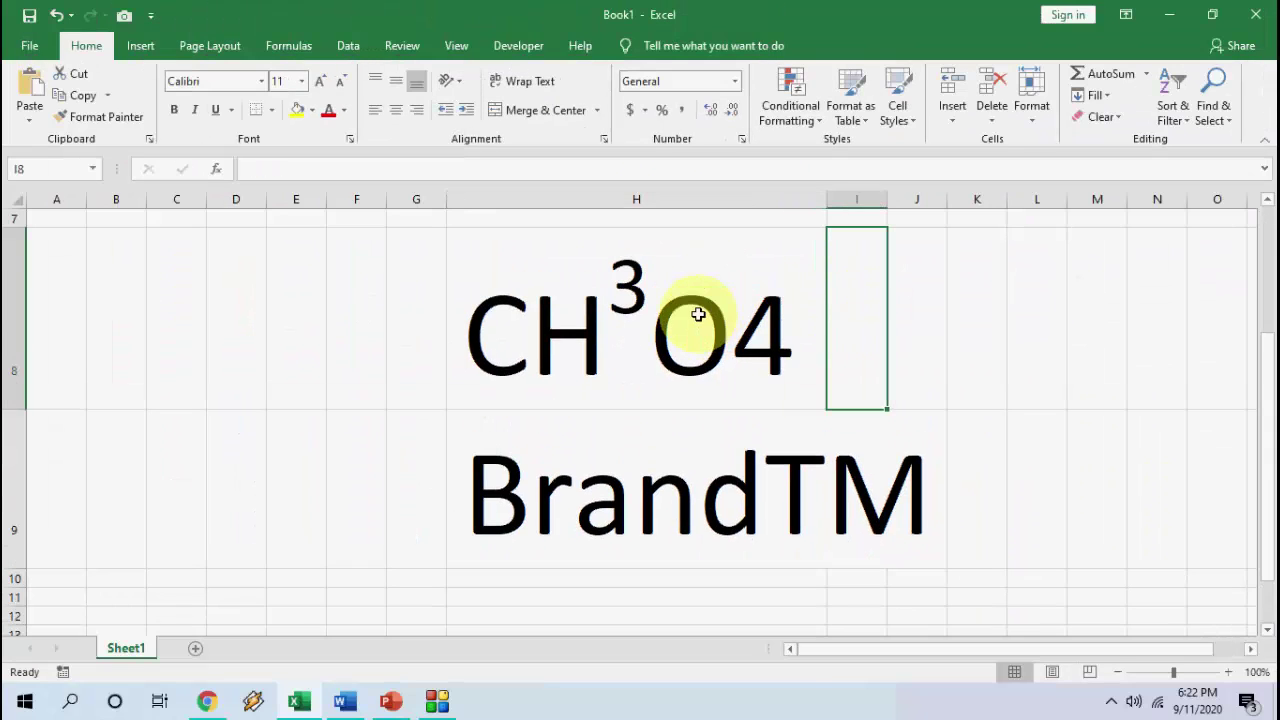
{"action": "key", "text": "ctrl+z"}
{"action": "key", "text": "F2"}
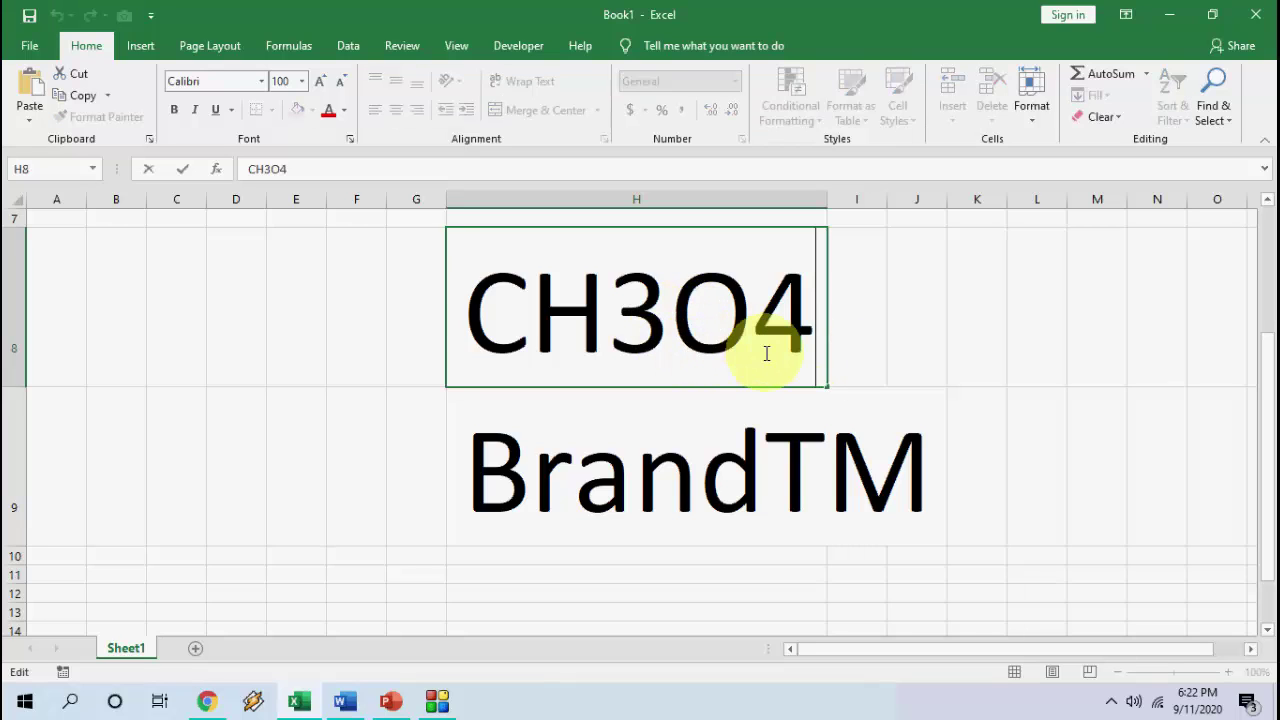
{"action": "key", "text": "Left"}
{"action": "key", "text": "Left"}
{"action": "key", "text": "shift+Left"}
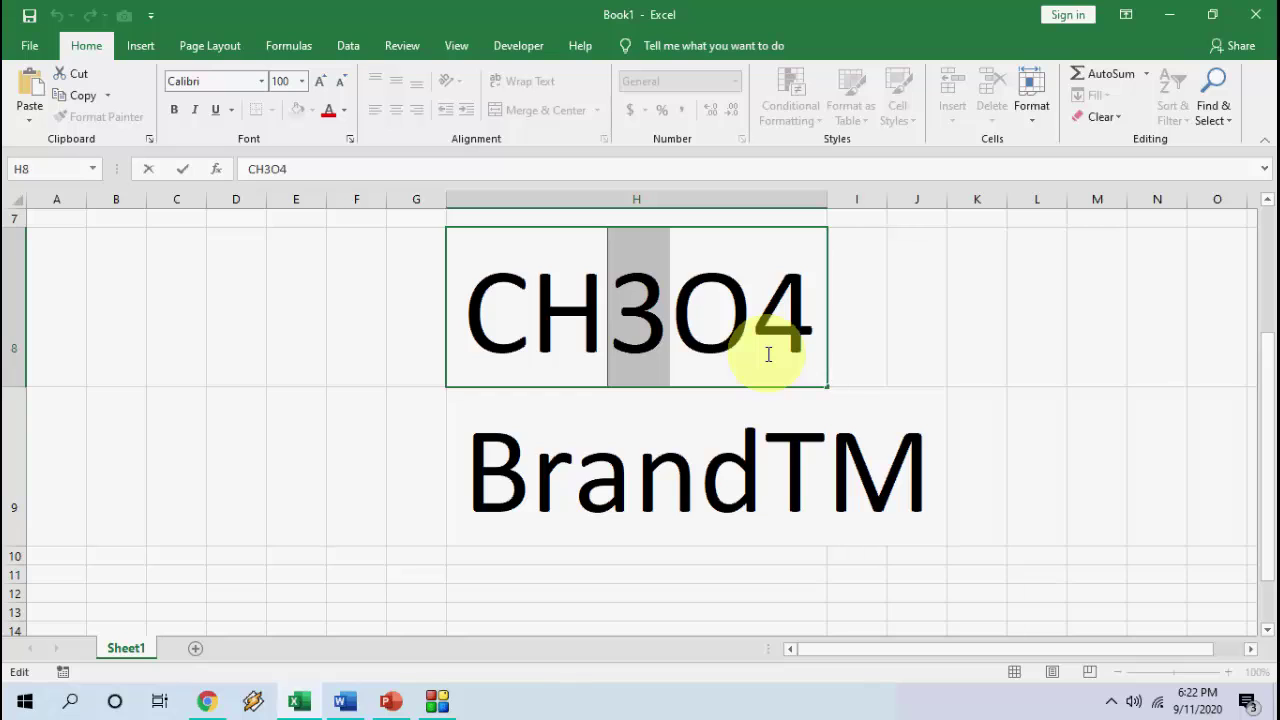
{"action": "key", "text": "ctrl+1"}
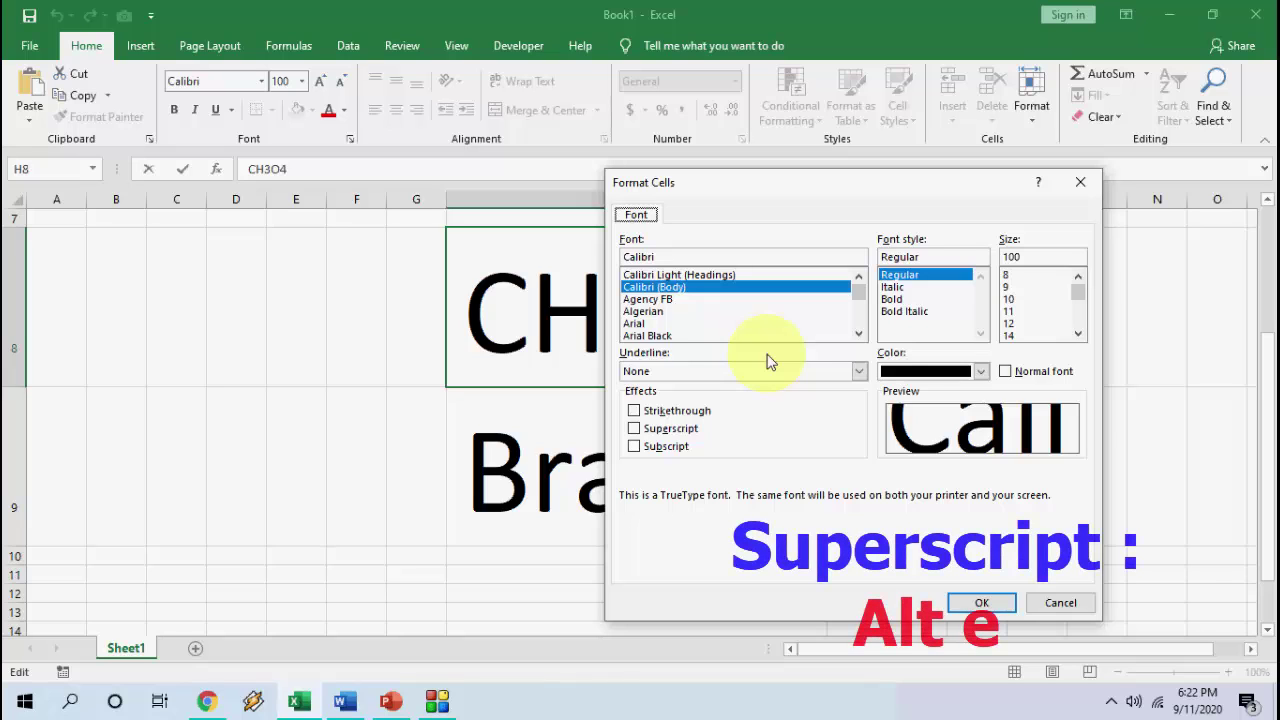
{"action": "key", "text": "alt+e"}
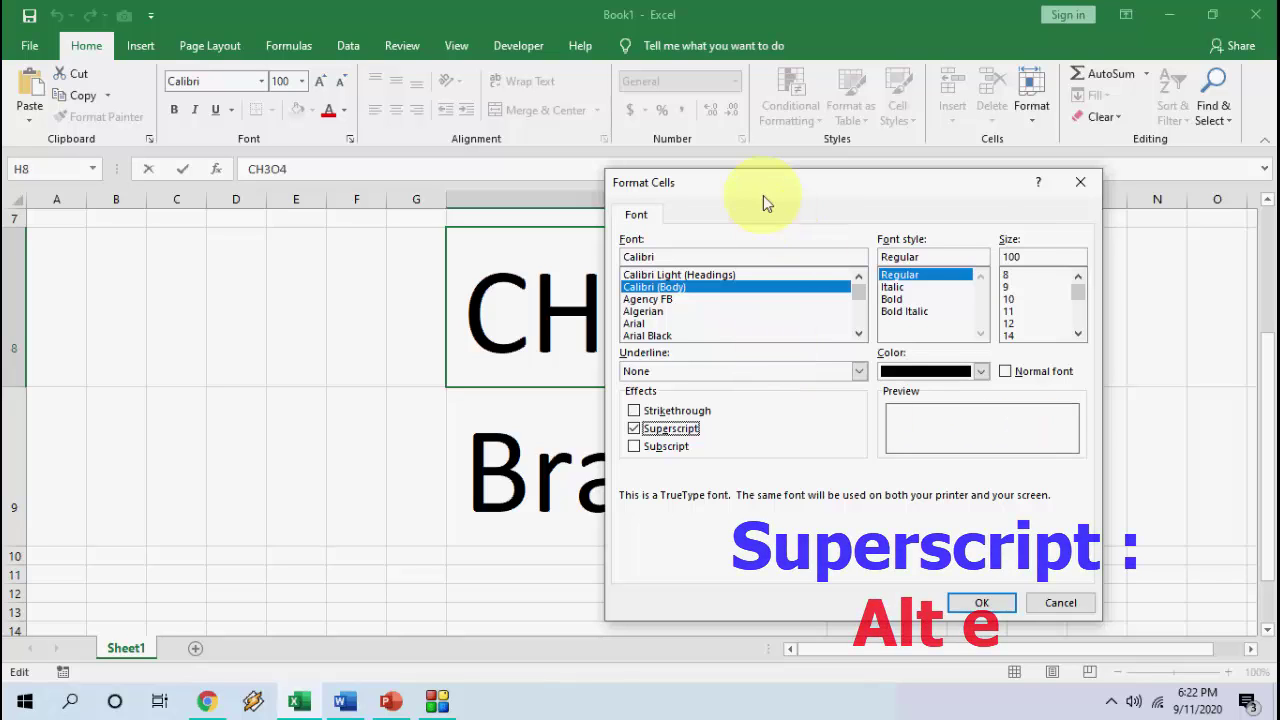
{"action": "left_click_drag", "start_coordinate": [757, 191], "coordinate": [943, 180]}
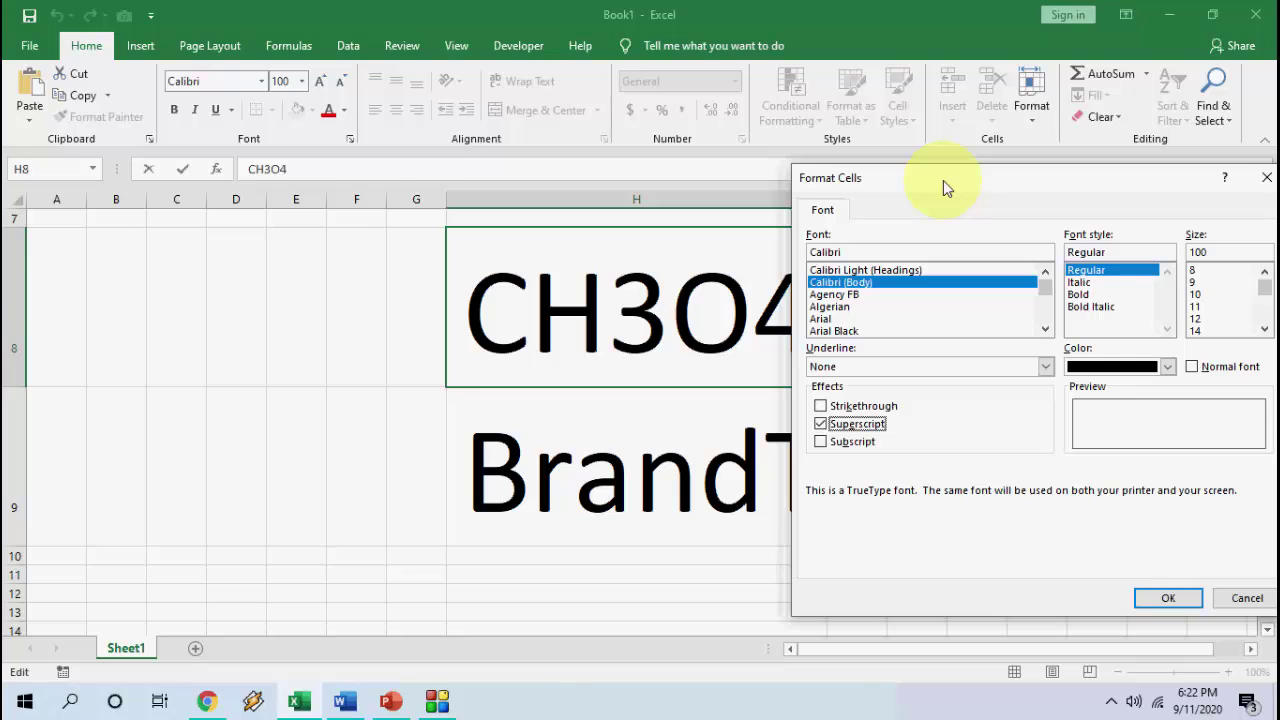
{"action": "key", "text": "Return"}
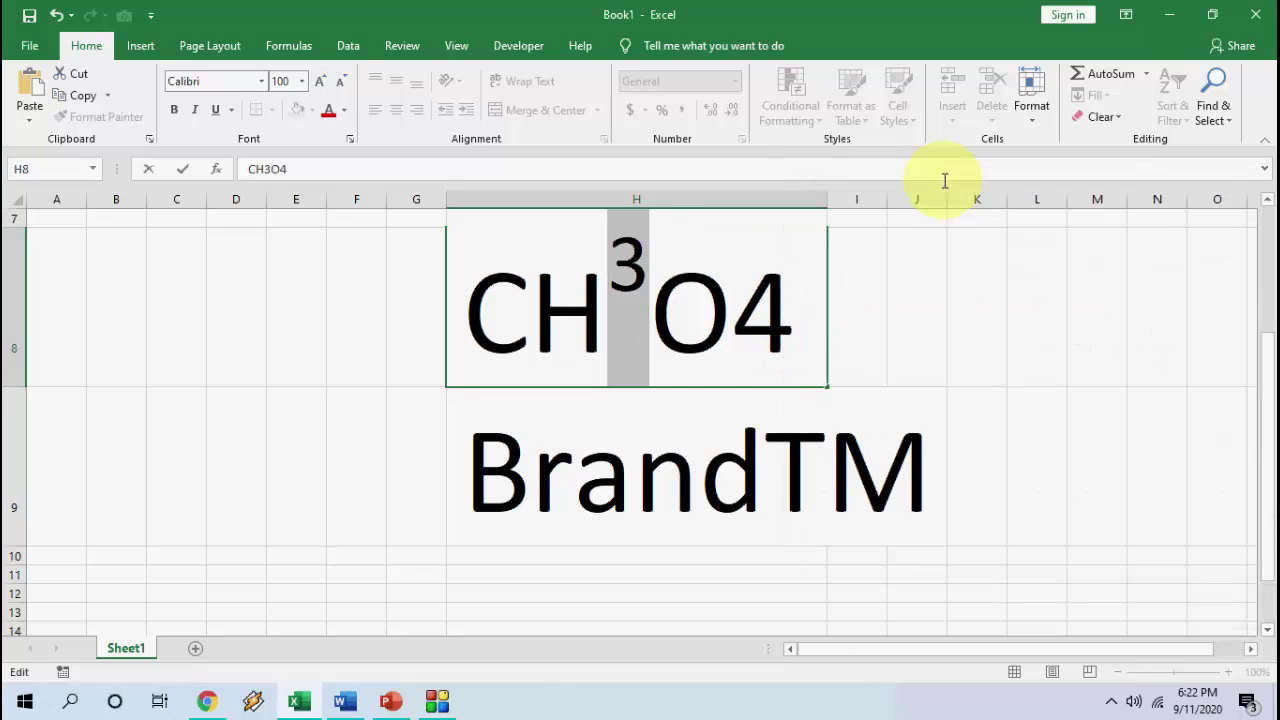
{"action": "key", "text": "Return"}
{"action": "key", "text": "Up"}
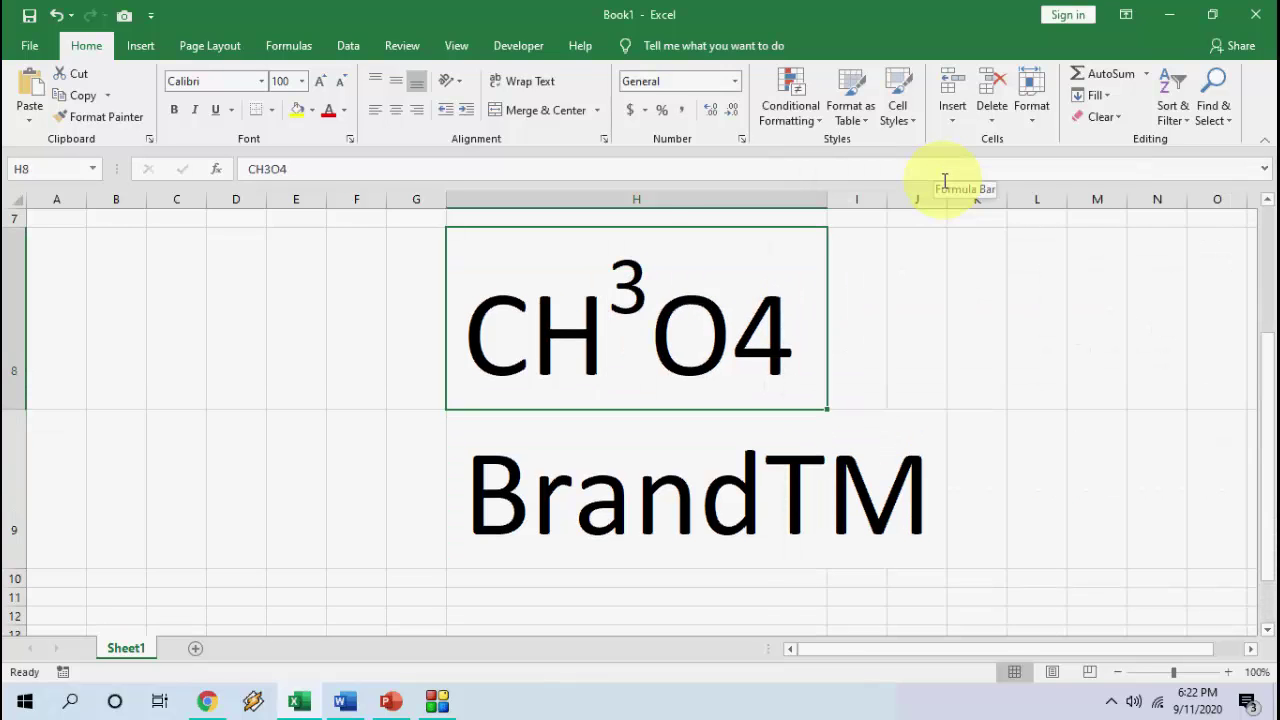
Edit H8, set the final 4 to Subscript in Format Cells, and commit the cell.
{"action": "key", "text": "F2"}
{"action": "key", "text": "shift+Left"}
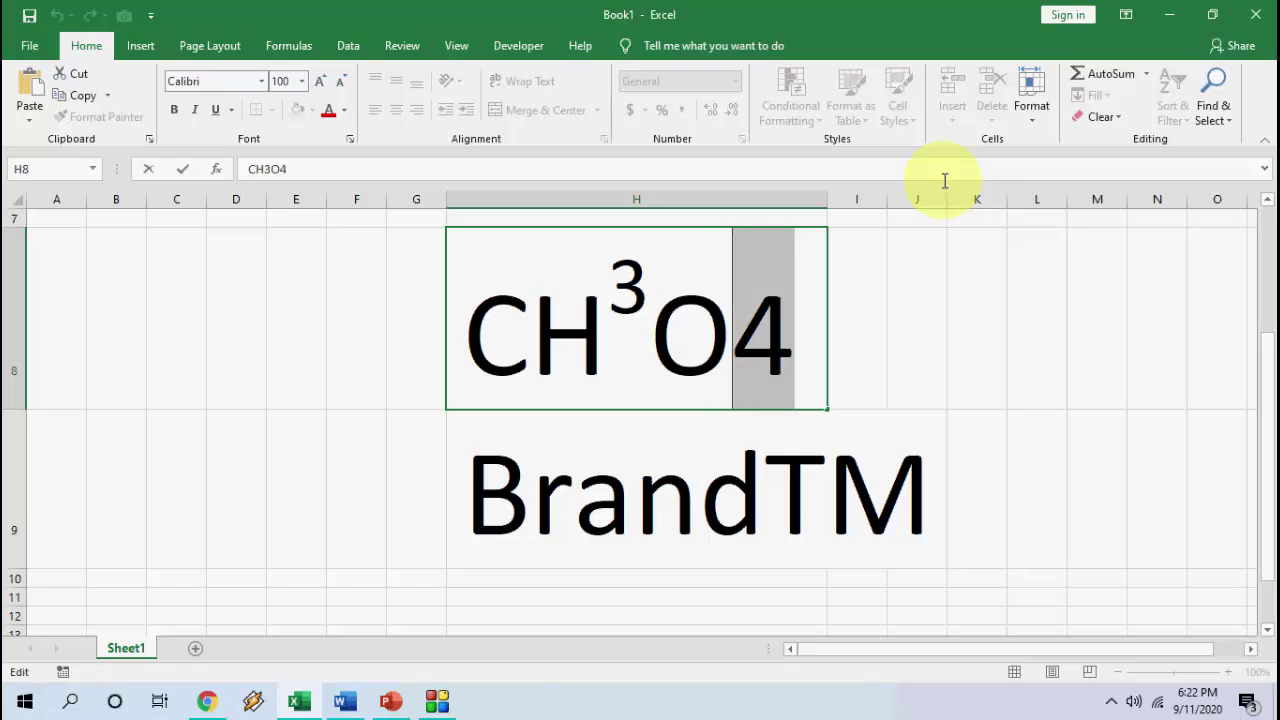
{"action": "key", "text": "ctrl+1"}
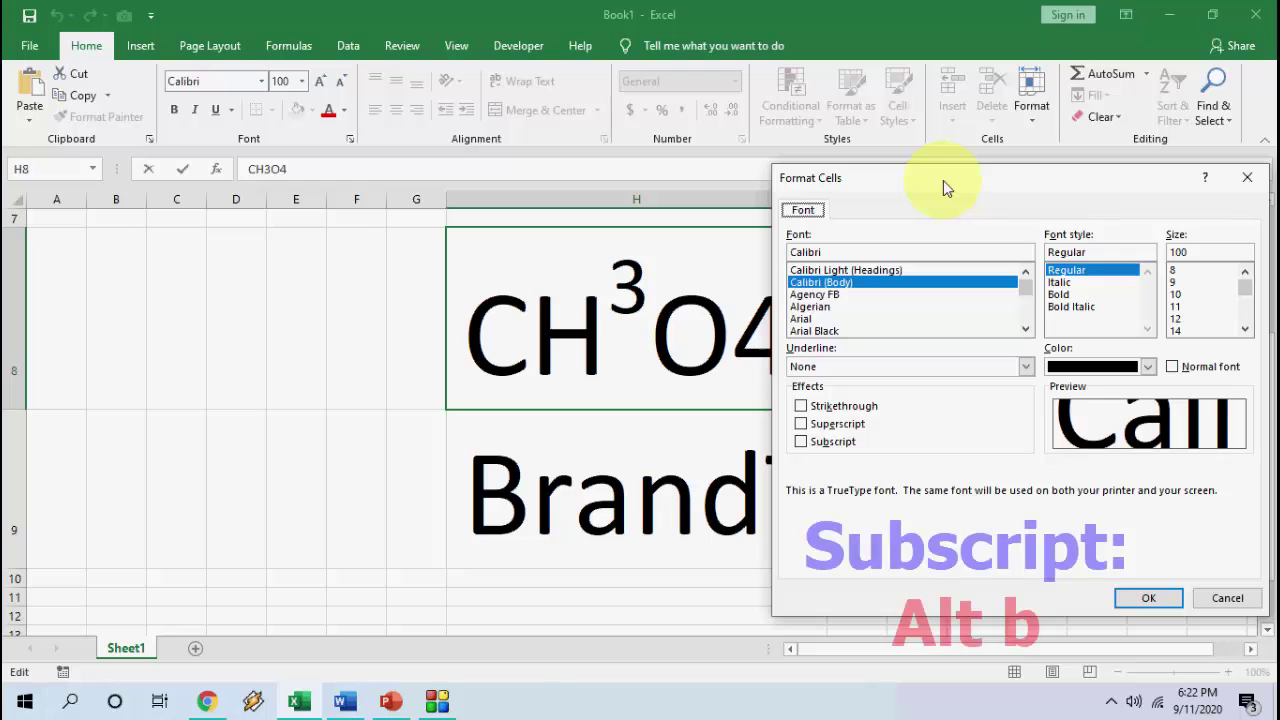
{"action": "key", "text": "alt+b"}
{"action": "key", "text": "Return"}
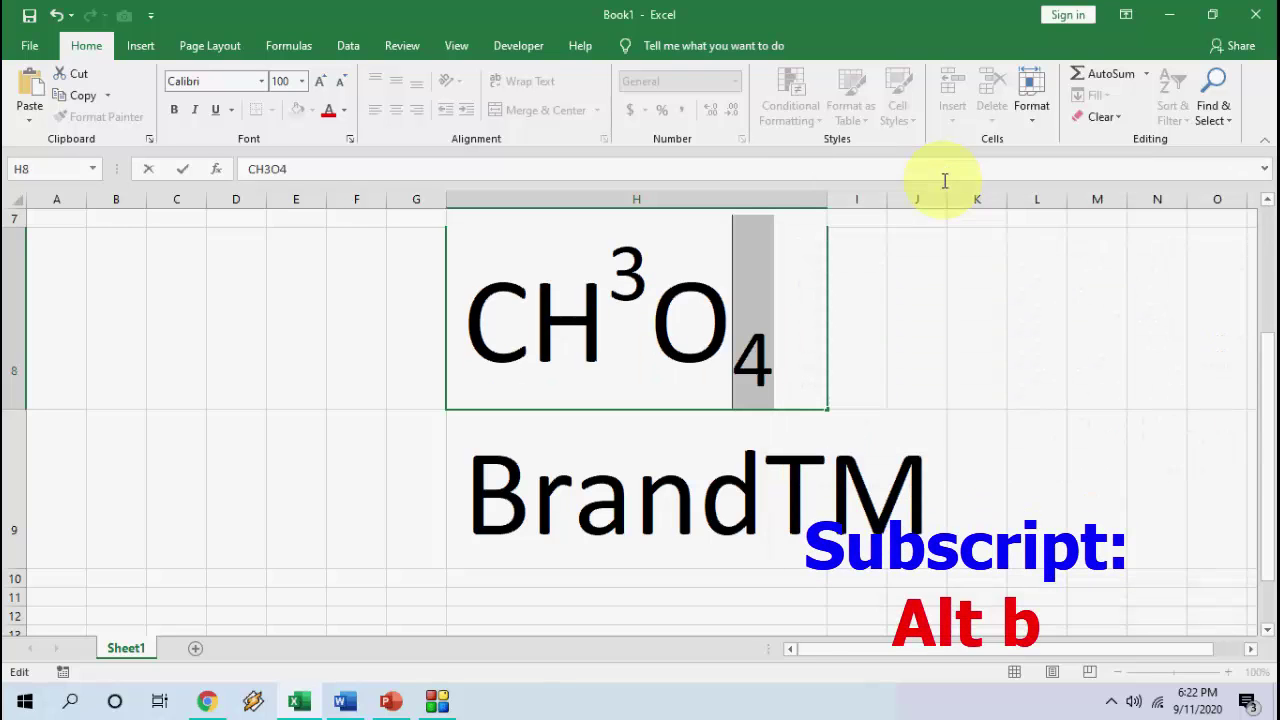
{"action": "key", "text": "Return"}
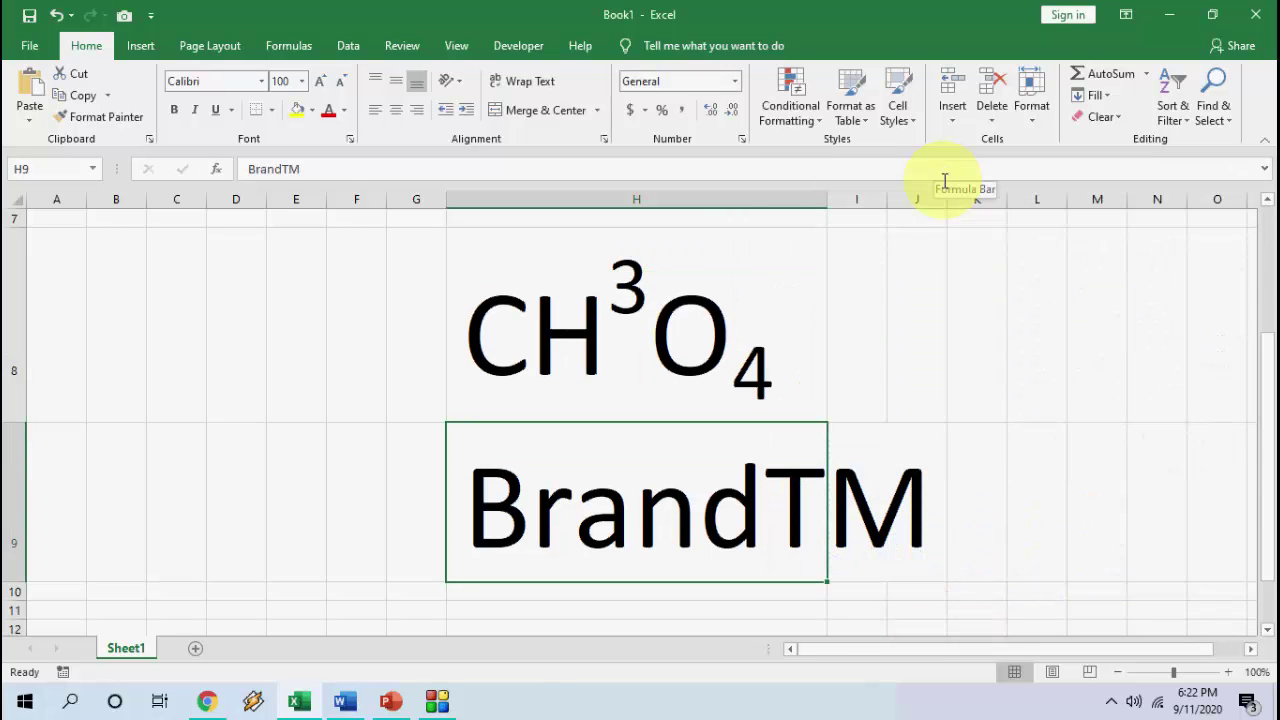
Format TM in H9 as Superscript, then switch it to Subscript and commit.
{"action": "key", "text": "shift+Left"}
{"action": "key", "text": "shift+Left"}
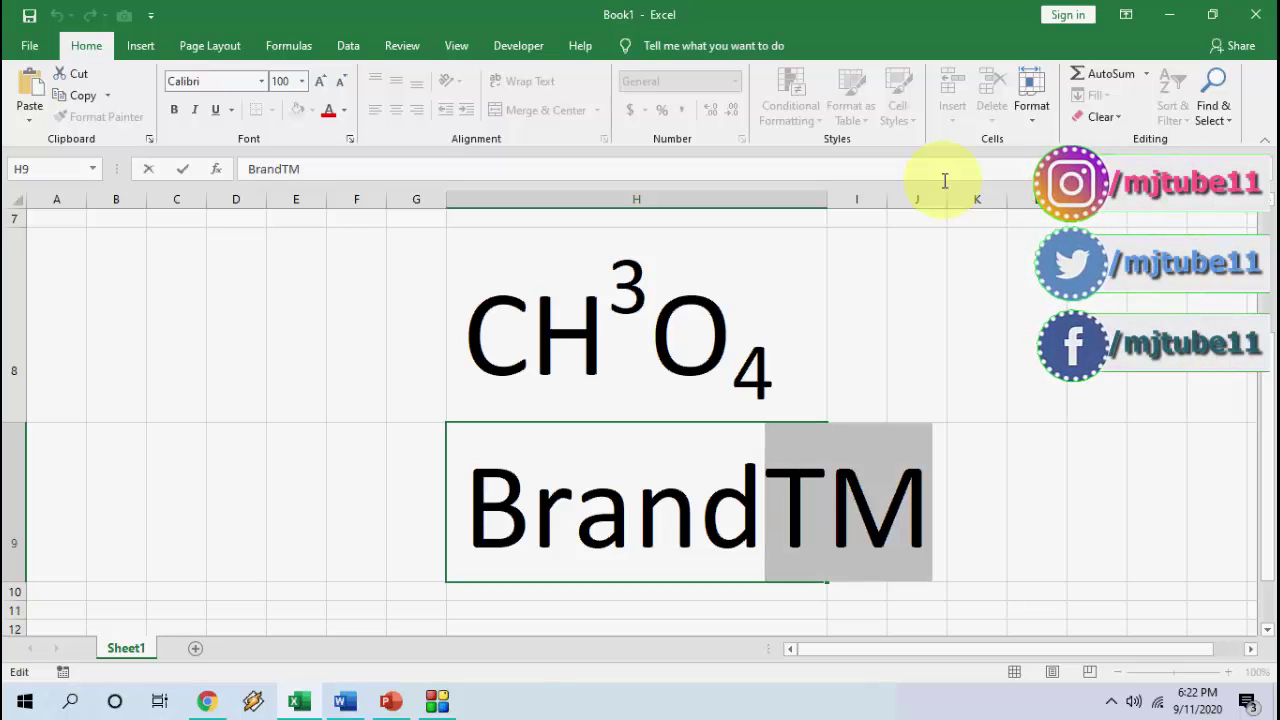
{"action": "key", "text": "ctrl+1"}
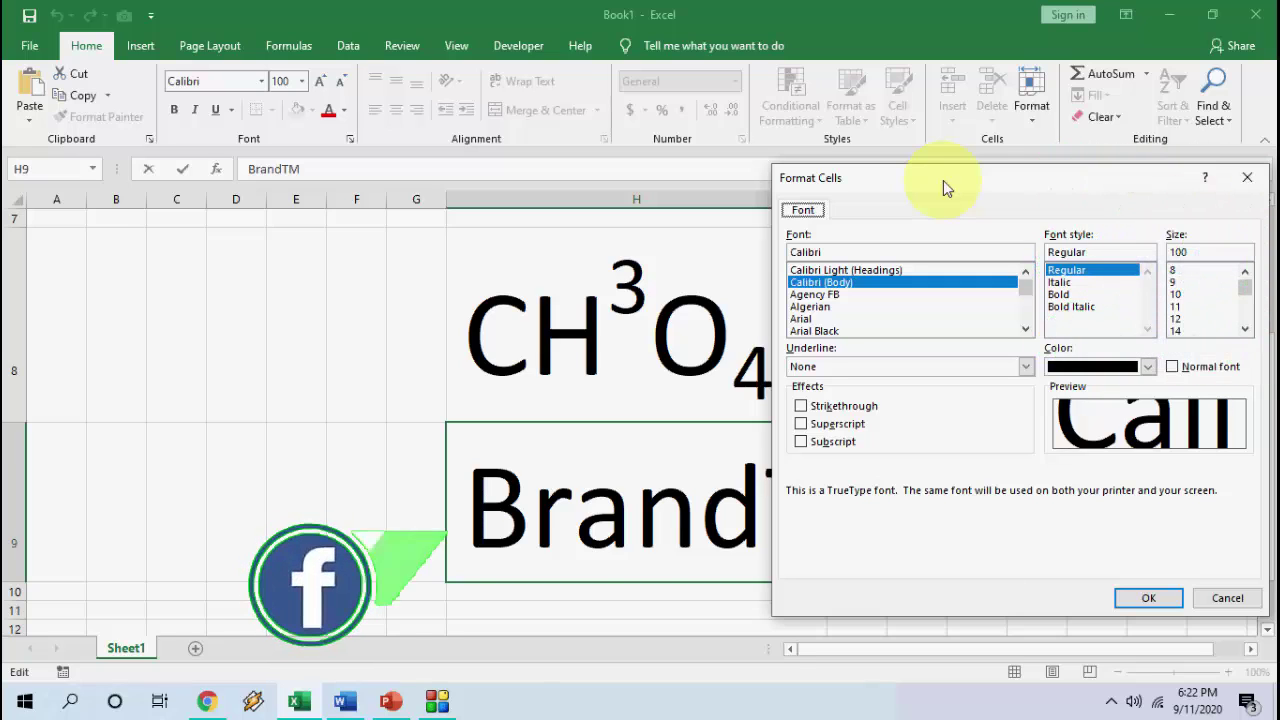
{"action": "key", "text": "alt+e"}
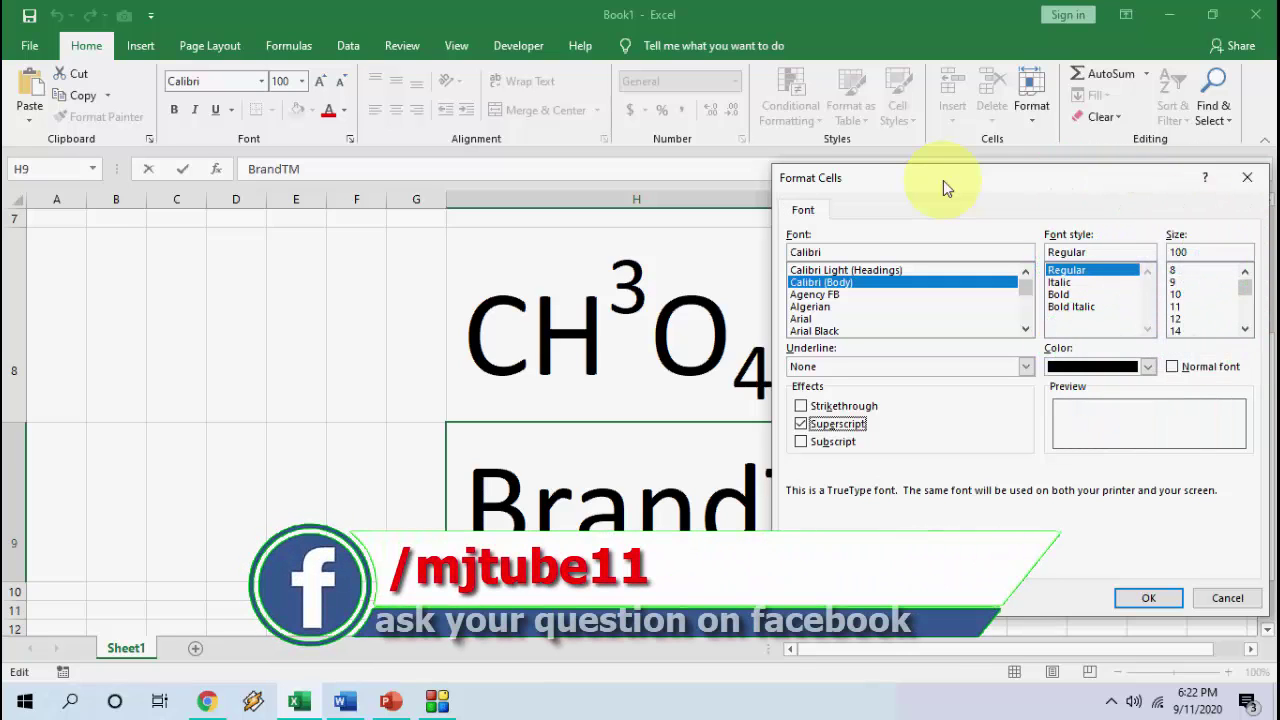
{"action": "key", "text": "Return"}
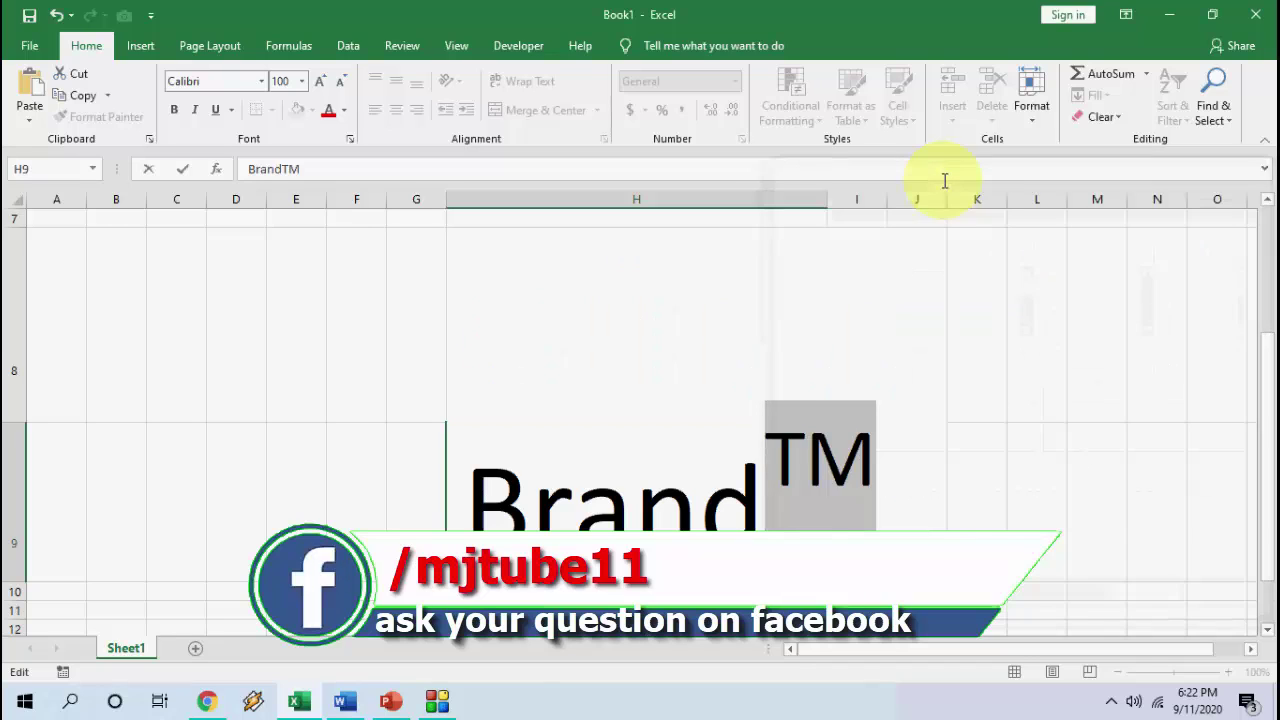
{"action": "key", "text": "ctrl+1"}
{"action": "key", "text": "alt+b"}
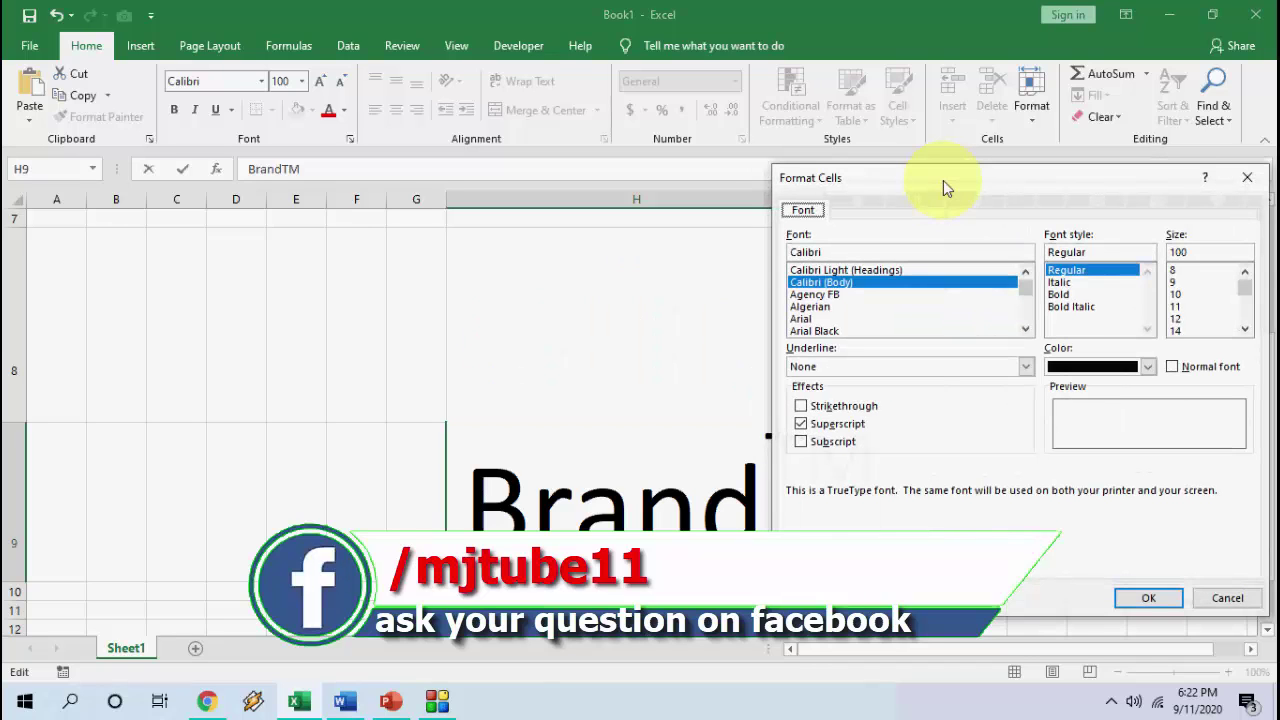
{"action": "key", "text": "Return"}
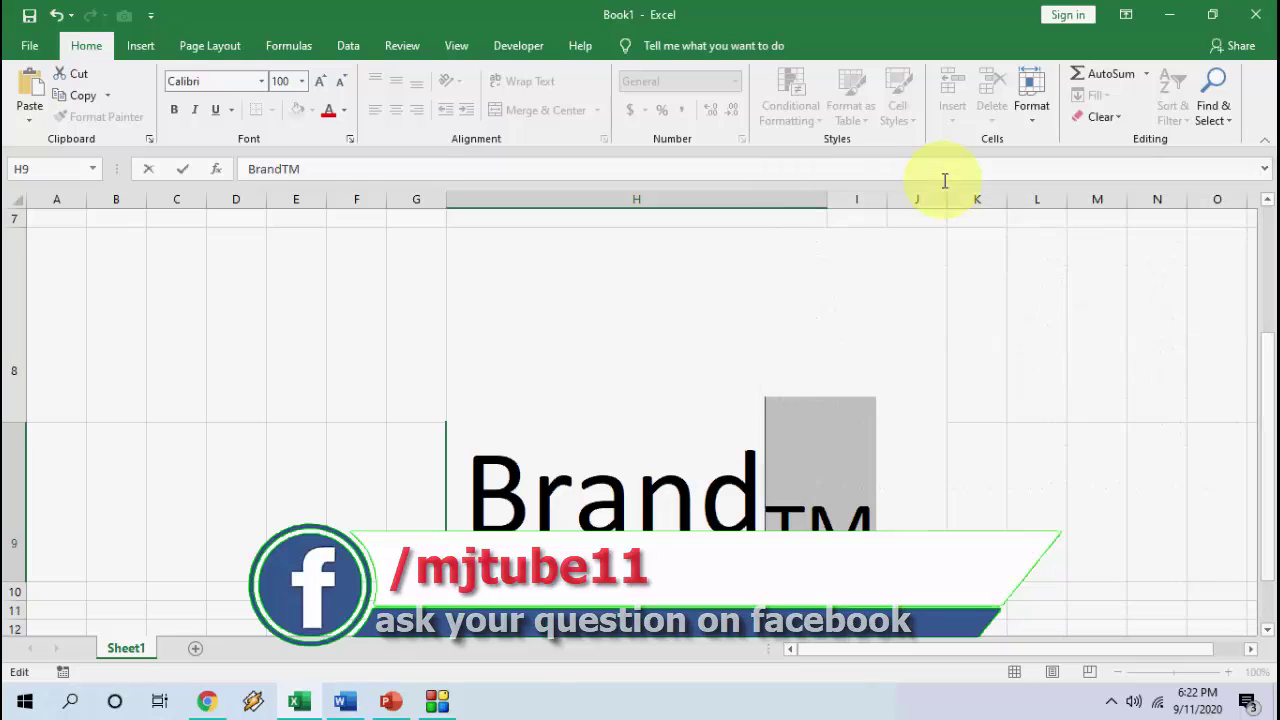
{"action": "key", "text": "Return"}
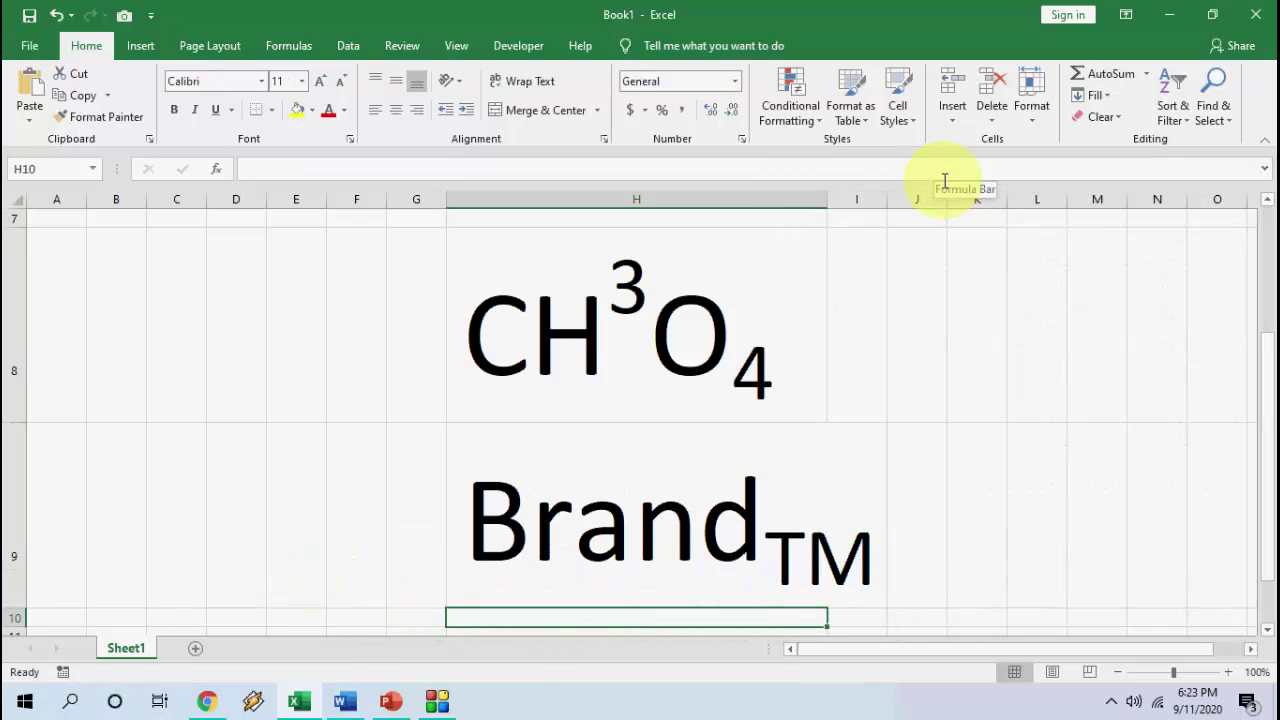